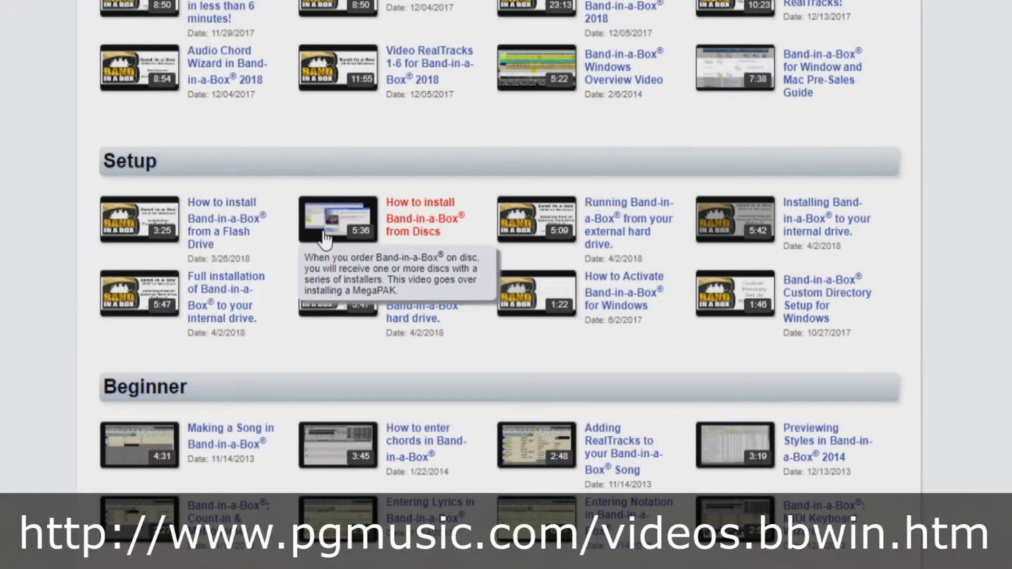
# - Go to the PG Music Support Videos page and scroll to the Overview and Setup tutorials
pyautogui.moveTo(522, 244)
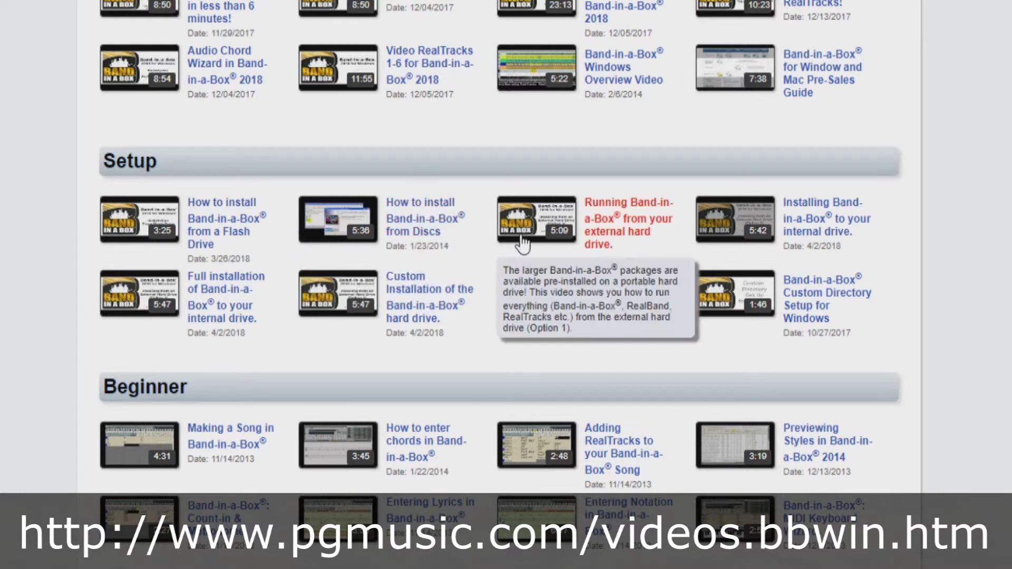
pyautogui.moveTo(729, 245)
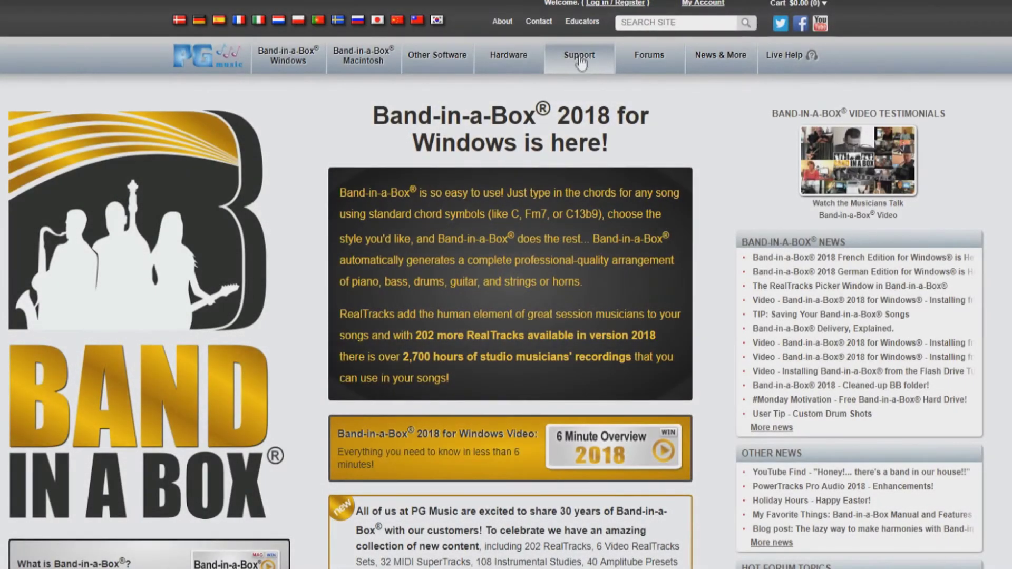
pyautogui.click(580, 52)
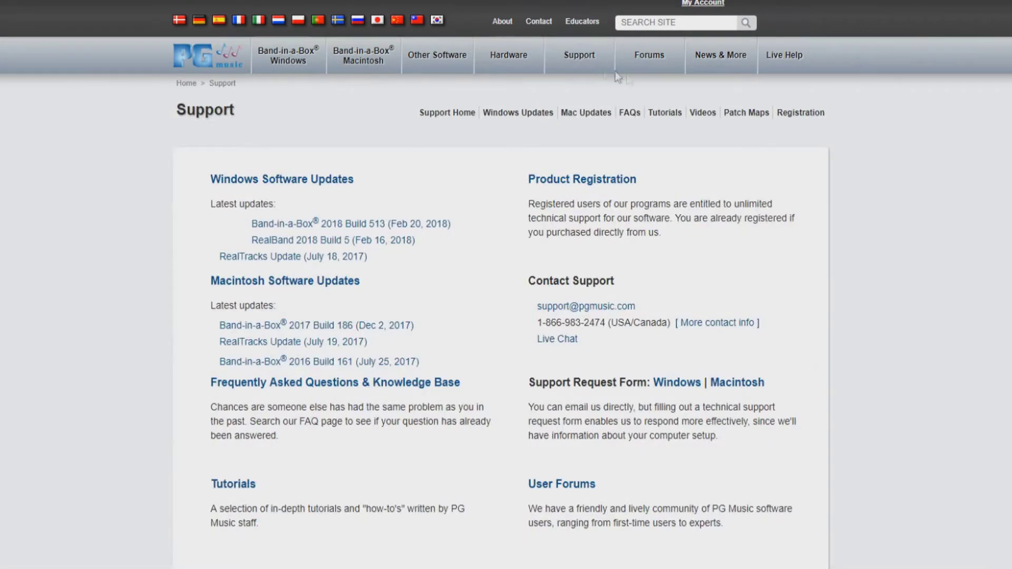
pyautogui.click(702, 113)
pyautogui.scroll(-4, 869, 423)
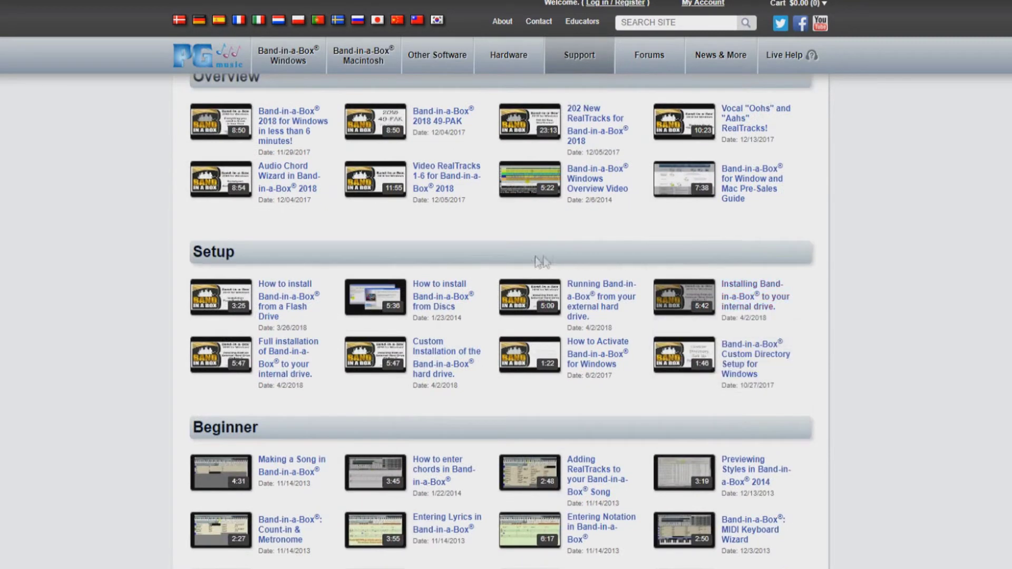
pyautogui.moveTo(194, 282)
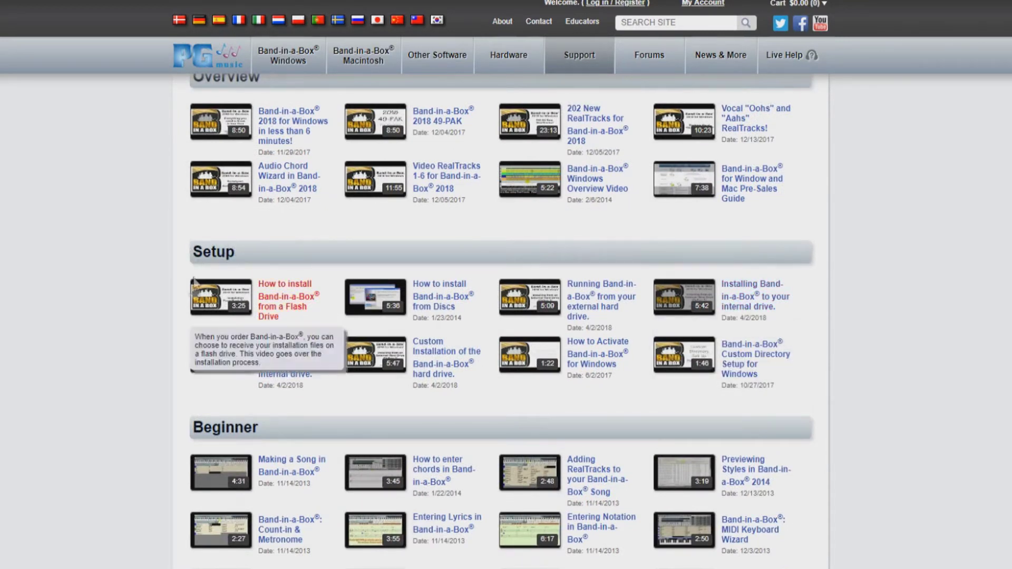
pyautogui.moveTo(369, 314)
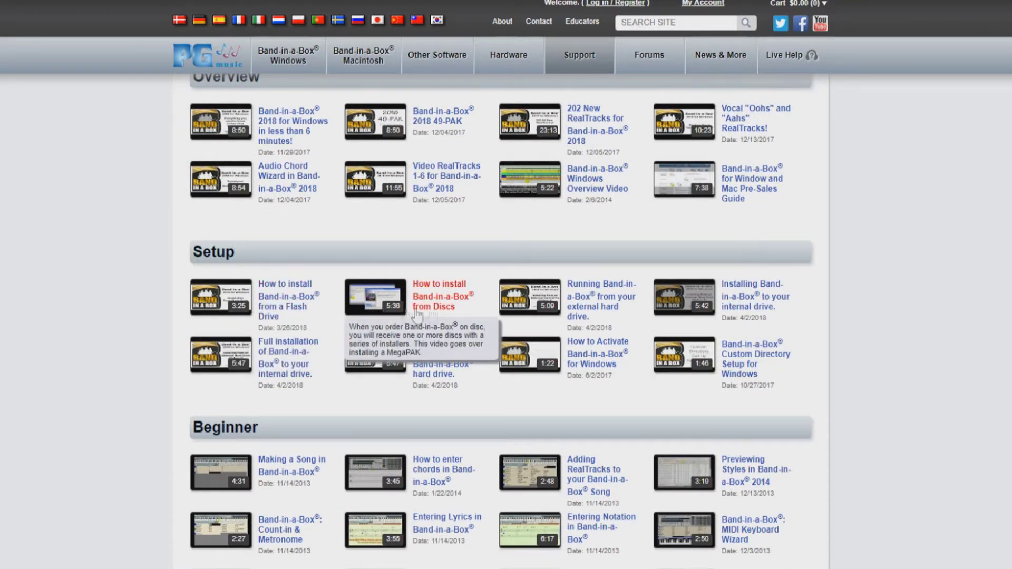
pyautogui.moveTo(519, 316)
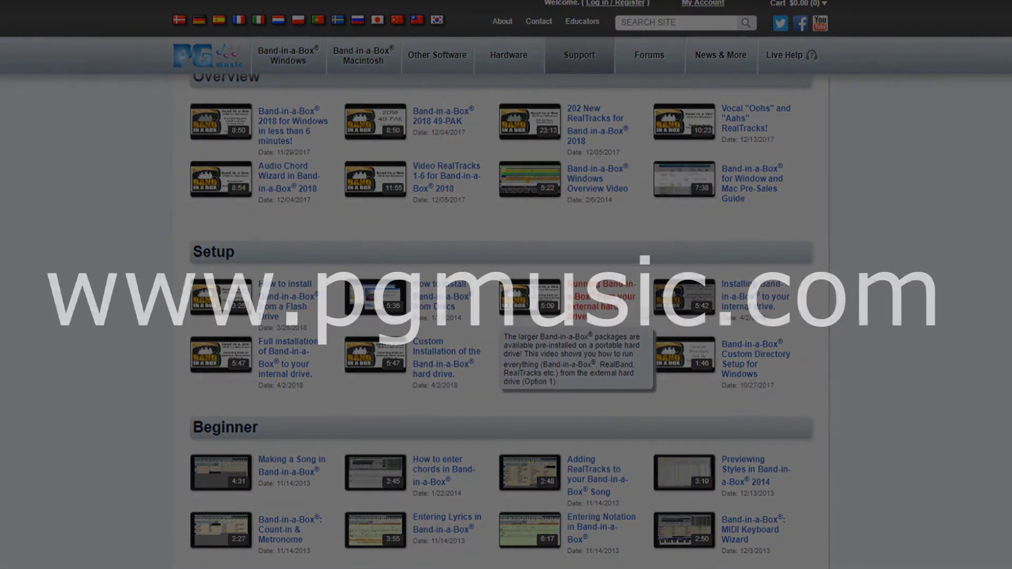
pyautogui.moveTo(680, 314)
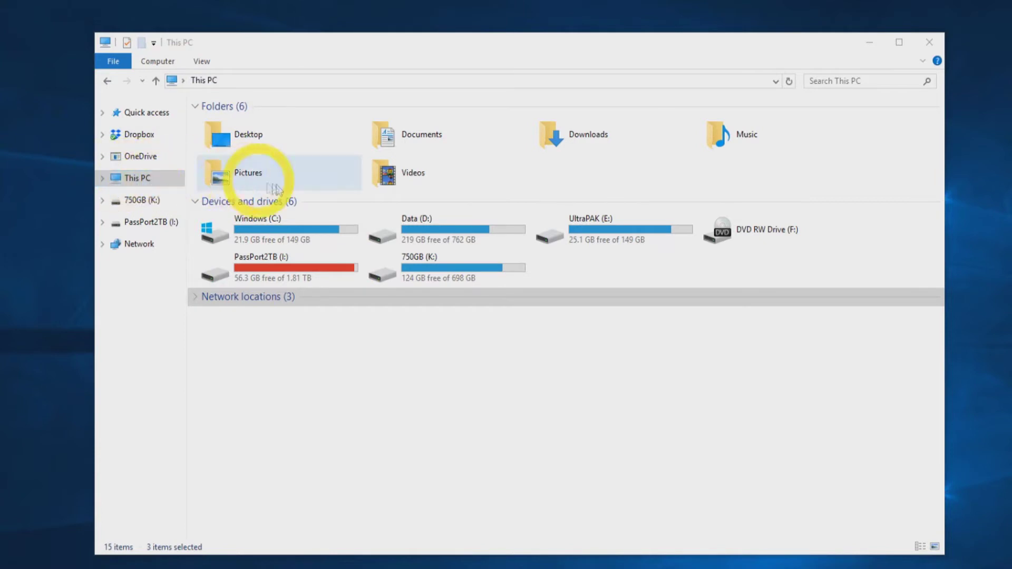
# - Browse the UltraPAK (E:) bb and Documentation folders, then open the PGMusic folder
pyautogui.doubleClick(599, 235)
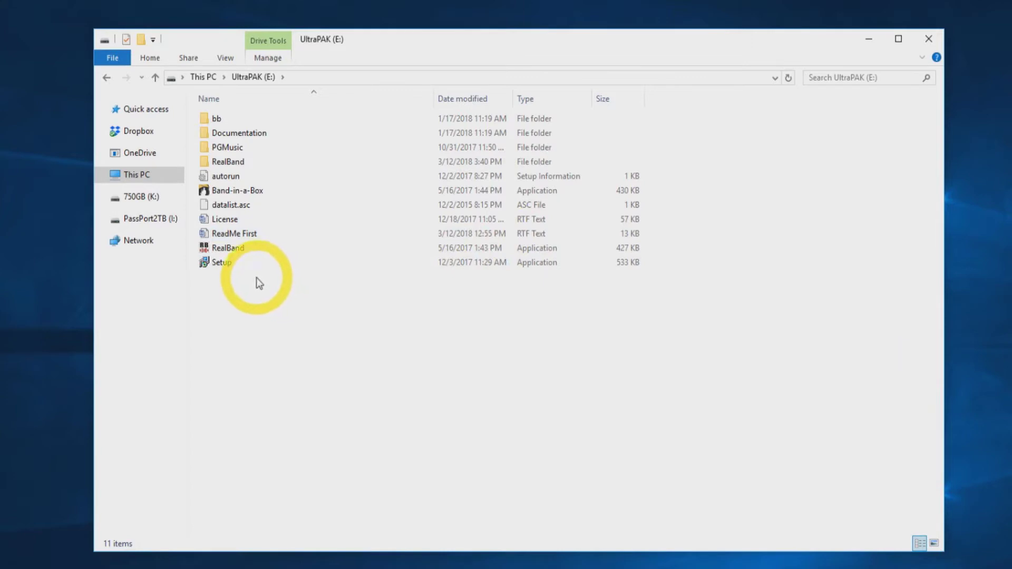
pyautogui.click(215, 120)
pyautogui.doubleClick(215, 120)
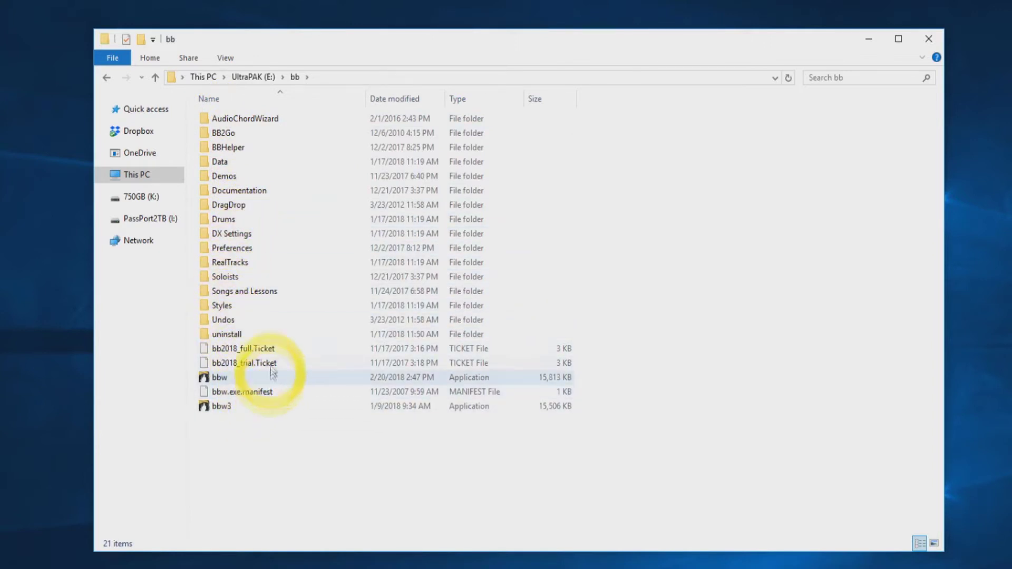
pyautogui.click(107, 78)
pyautogui.doubleClick(249, 132)
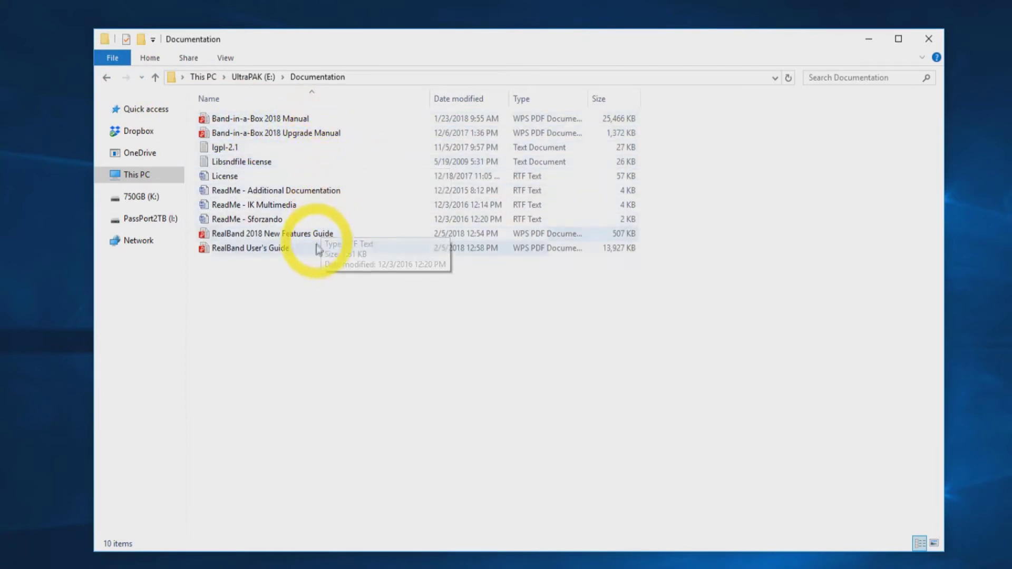
pyautogui.click(106, 78)
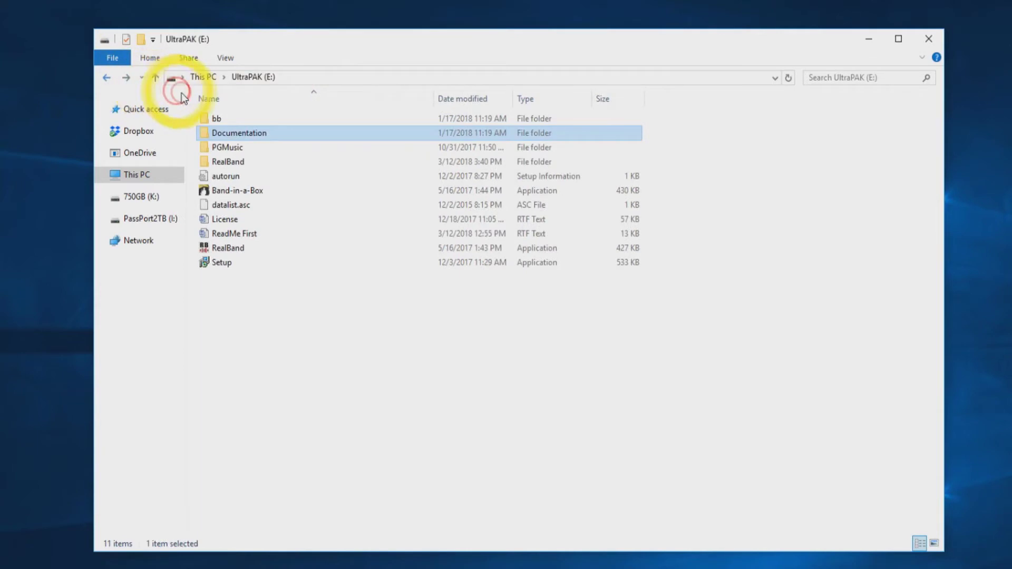
pyautogui.doubleClick(227, 146)
pyautogui.doubleClick(236, 124)
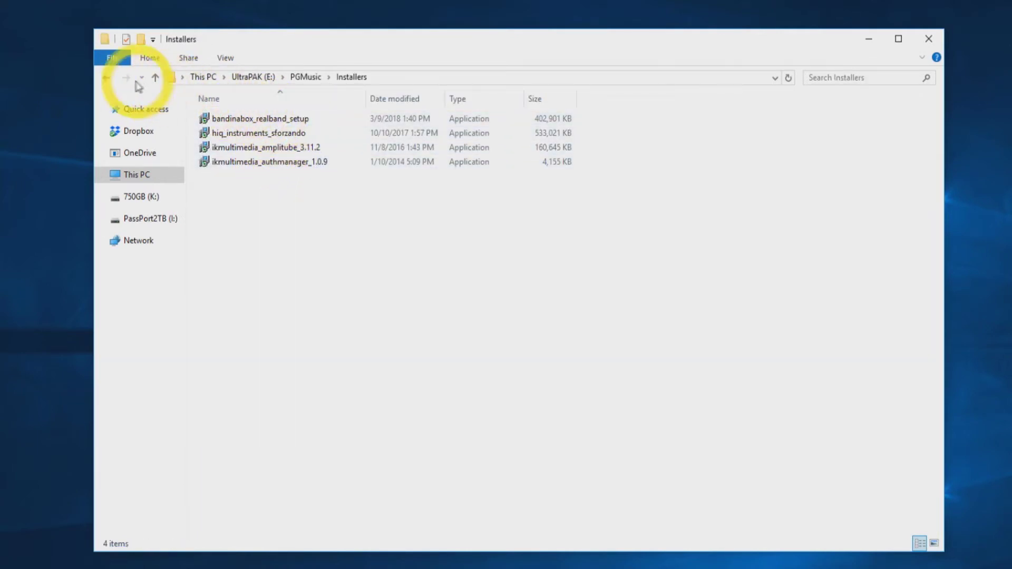
pyautogui.click(113, 80)
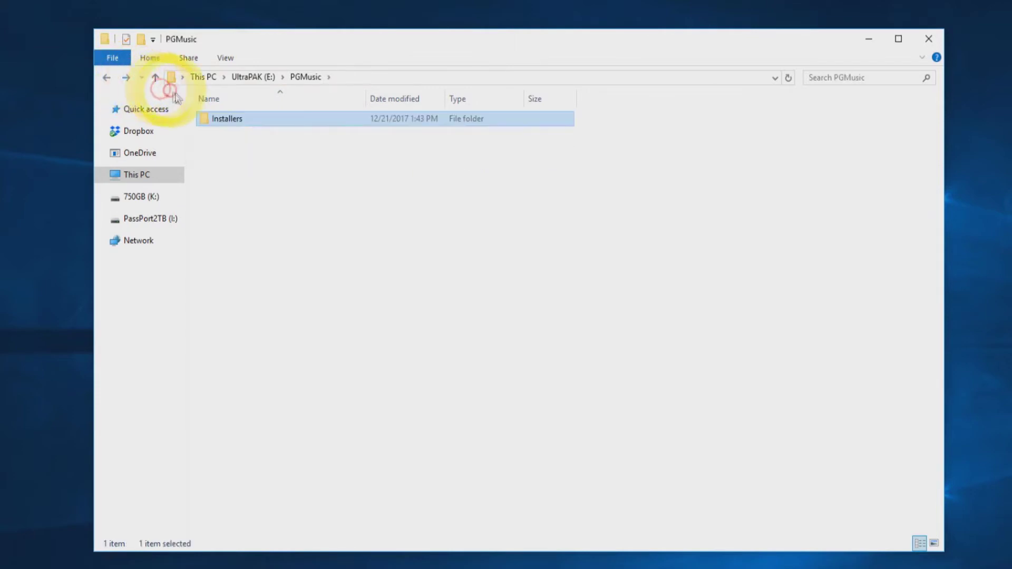
pyautogui.click(108, 80)
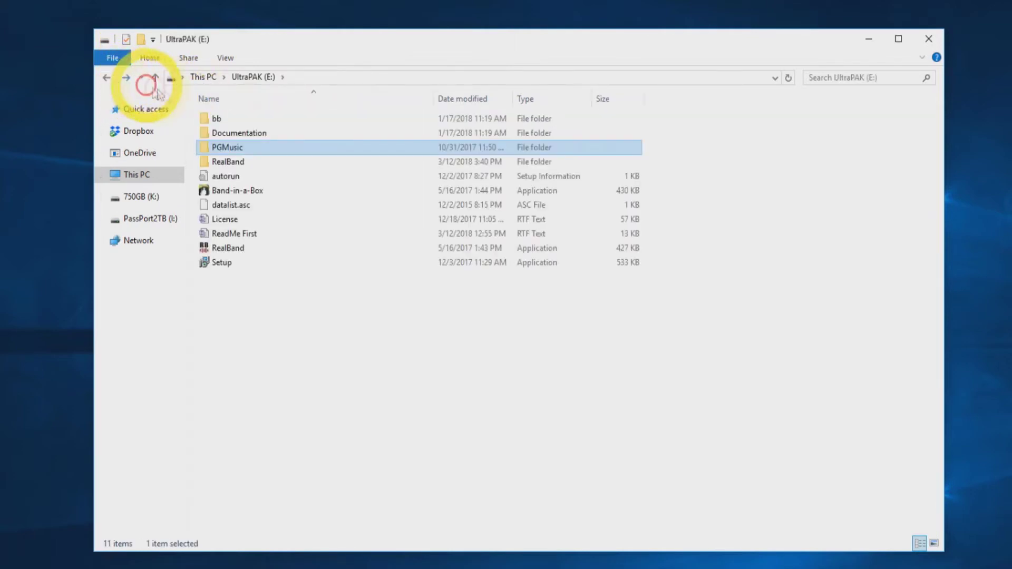
pyautogui.doubleClick(228, 162)
pyautogui.scroll(-20, 279, 149)
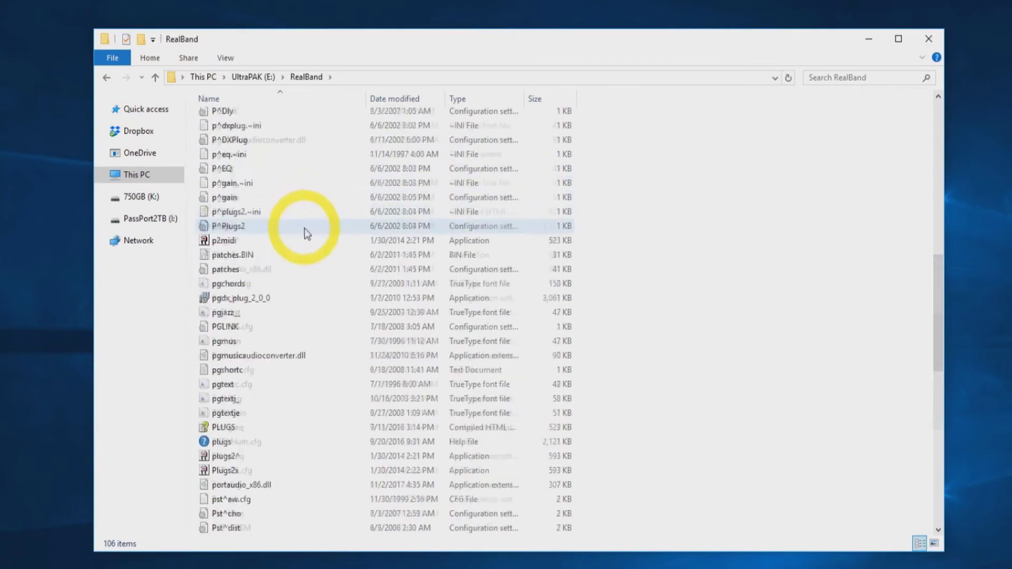
pyautogui.scroll(12, 333, 286)
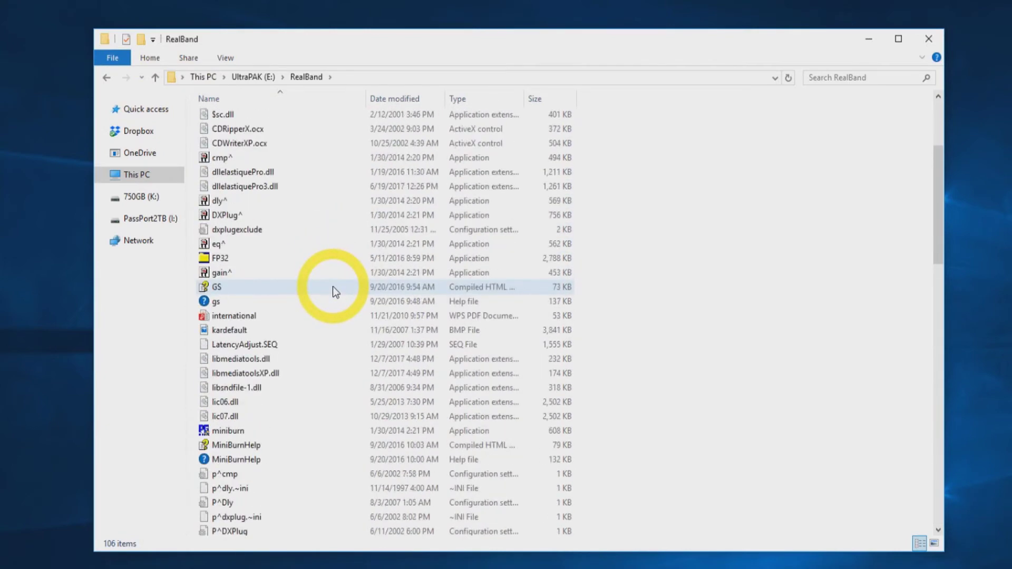
pyautogui.scroll(4, 333, 286)
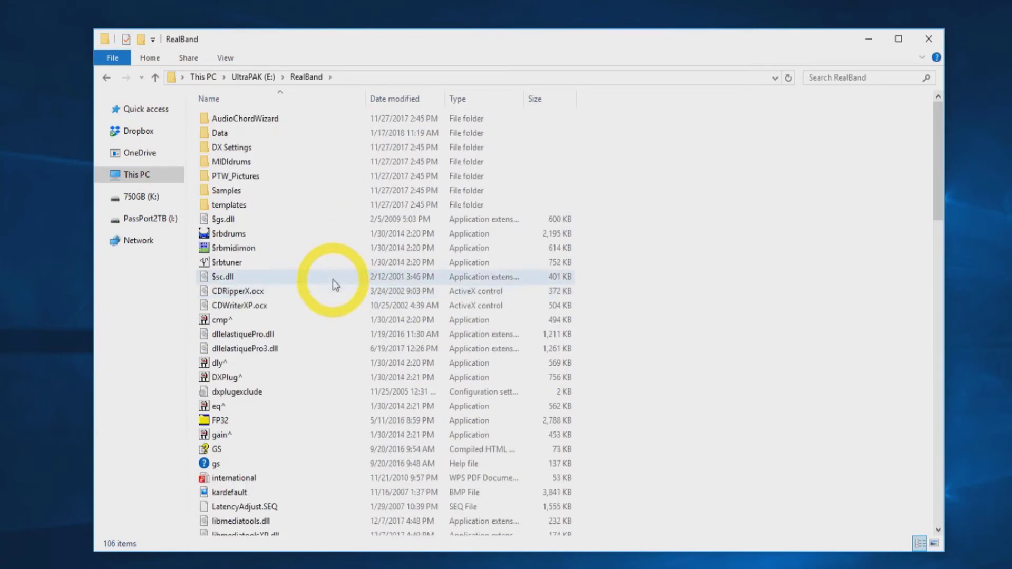
pyautogui.click(107, 79)
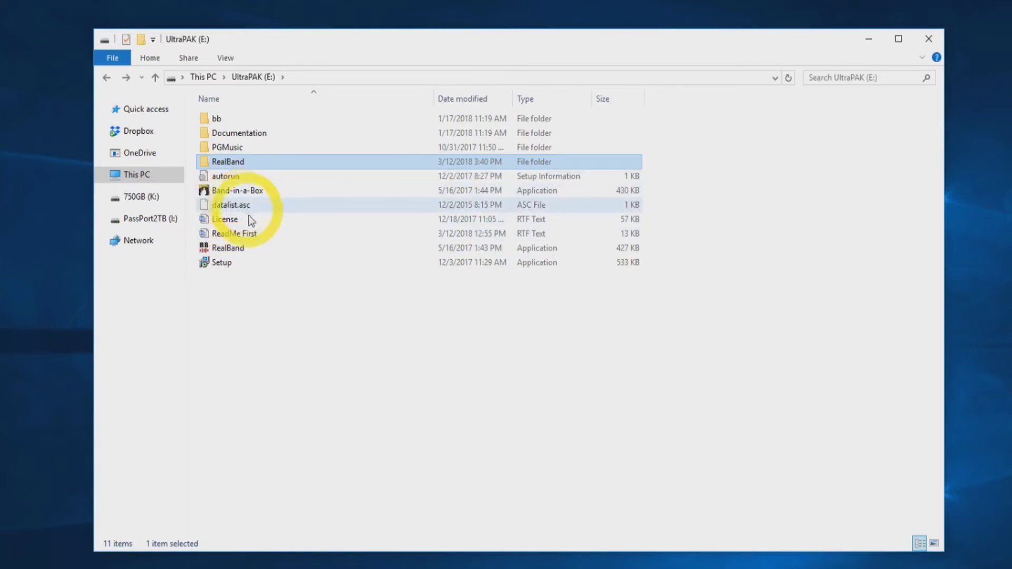
pyautogui.click(224, 260)
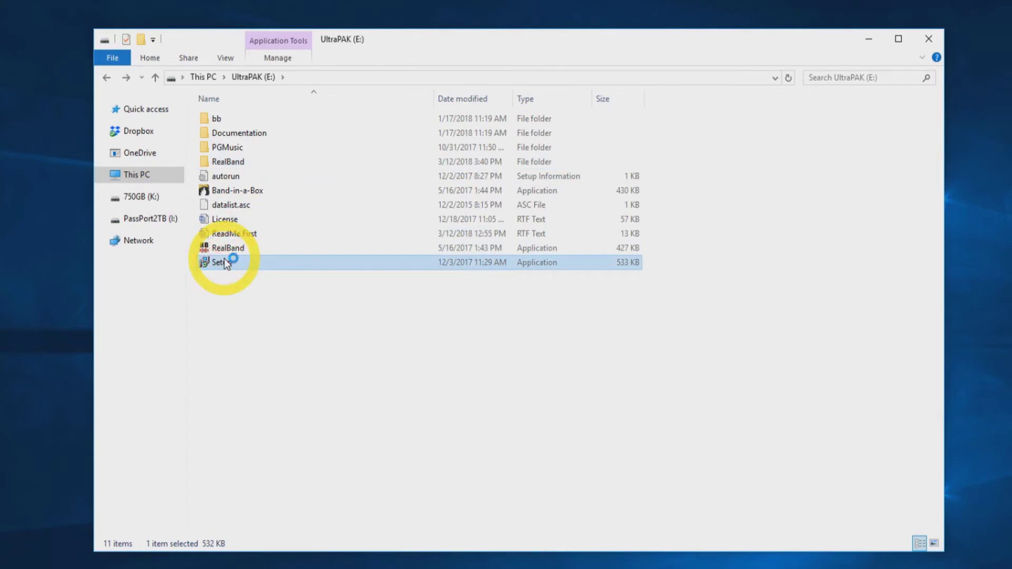
# - Run the drive's Setup and install Band-in-a-Box/RealBand 2018 and Hi-Q Instruments, leaving out AmpliTube
pyautogui.doubleClick(226, 262)
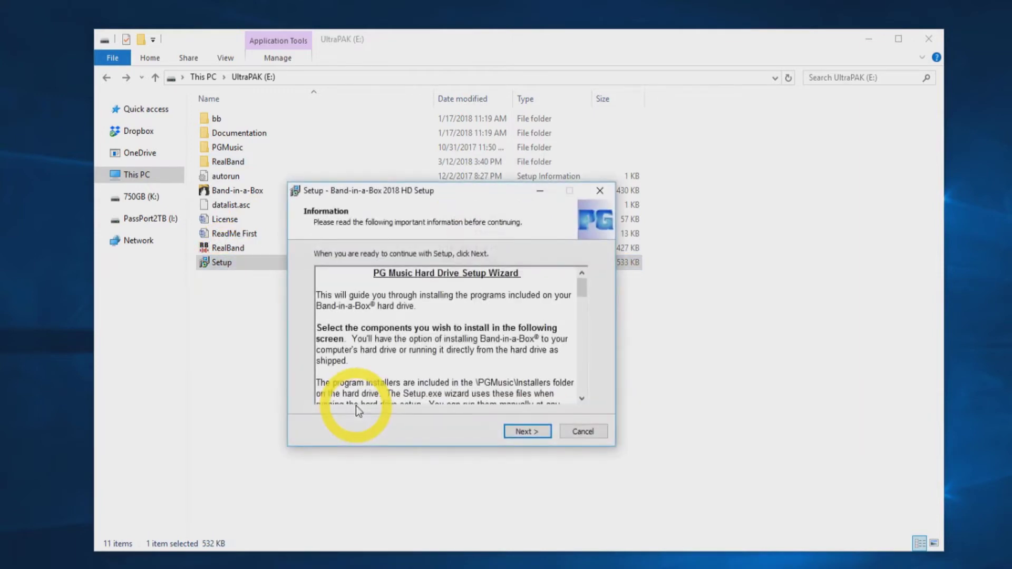
pyautogui.moveTo(582, 289); pyautogui.dragTo(595, 396)
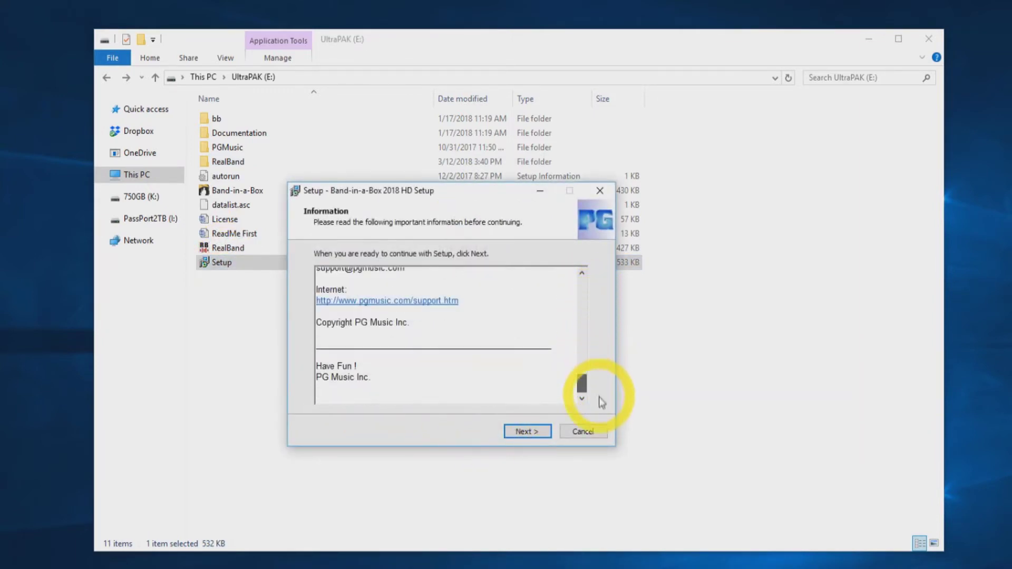
pyautogui.click(529, 433)
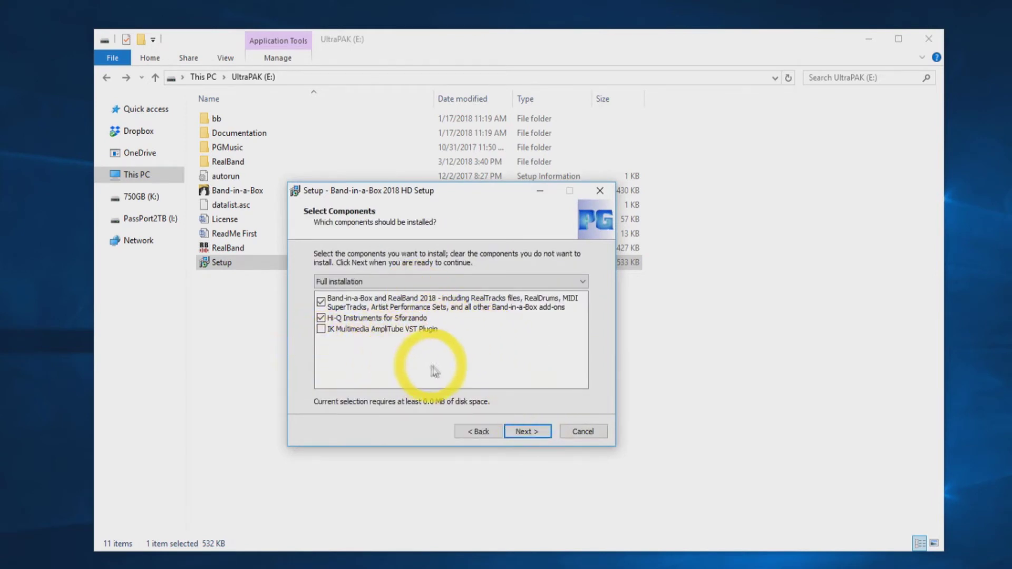
pyautogui.click(518, 433)
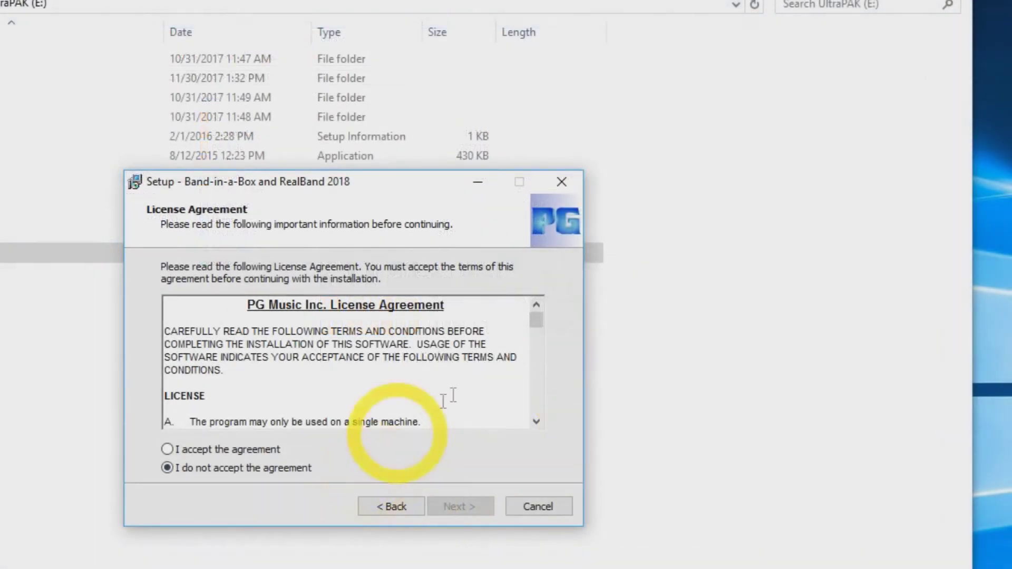
# - Accept the PG Music license agreement and read through the installation options Information page
pyautogui.moveTo(542, 331); pyautogui.dragTo(557, 411)
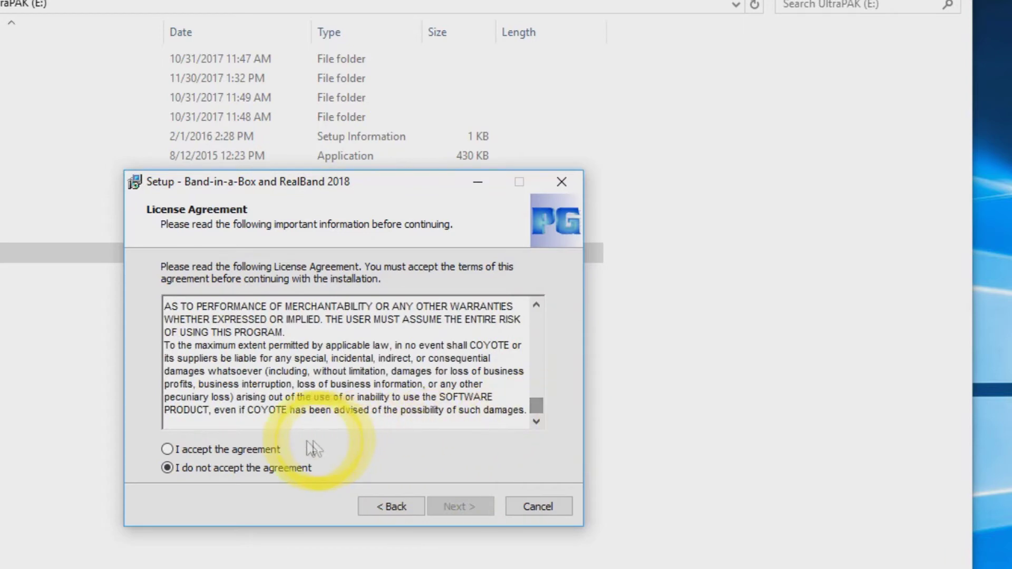
pyautogui.click(168, 450)
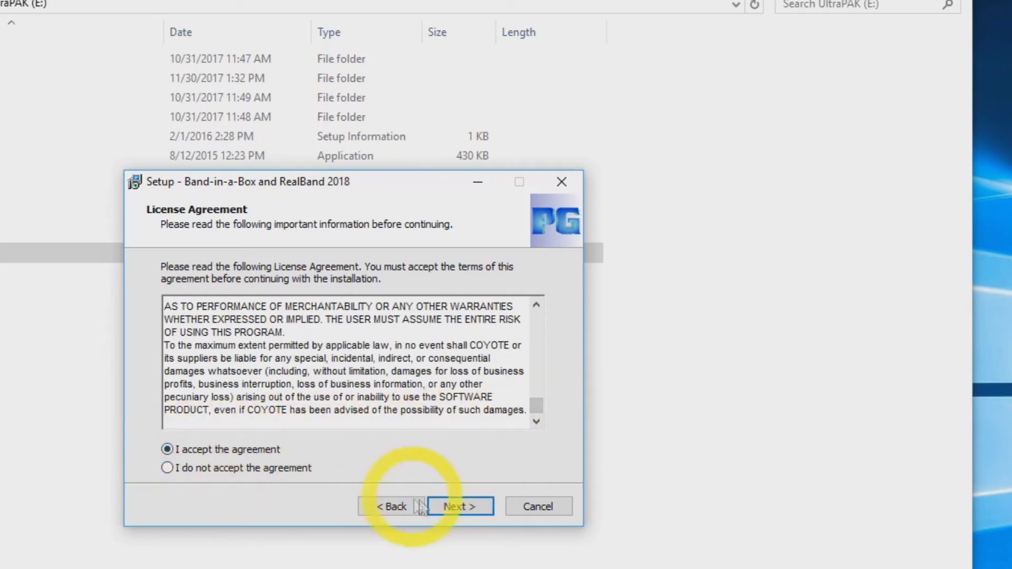
pyautogui.click(449, 508)
pyautogui.moveTo(536, 325); pyautogui.dragTo(530, 429)
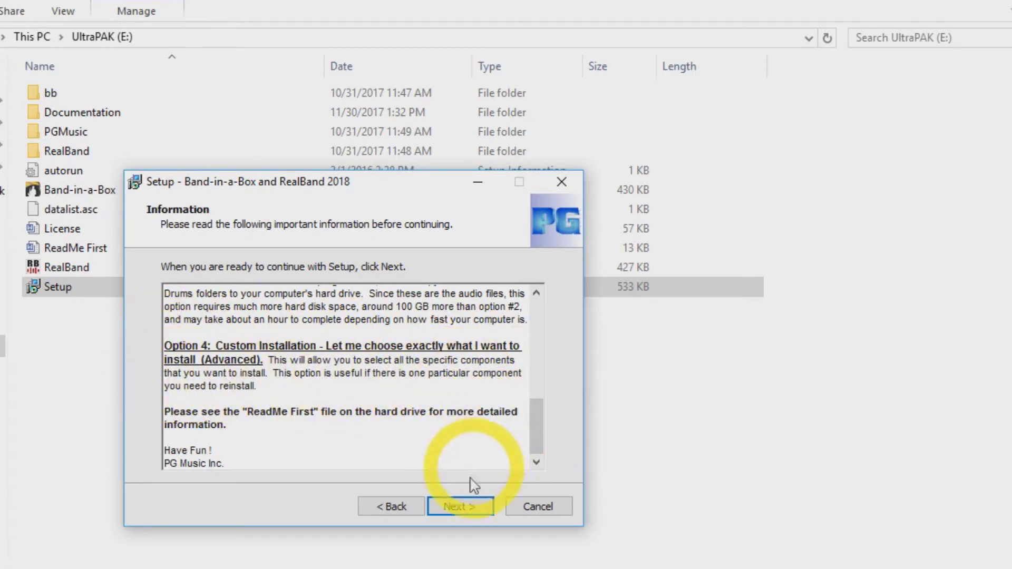
# - Choose Custom Installation as the setup type
pyautogui.click(462, 508)
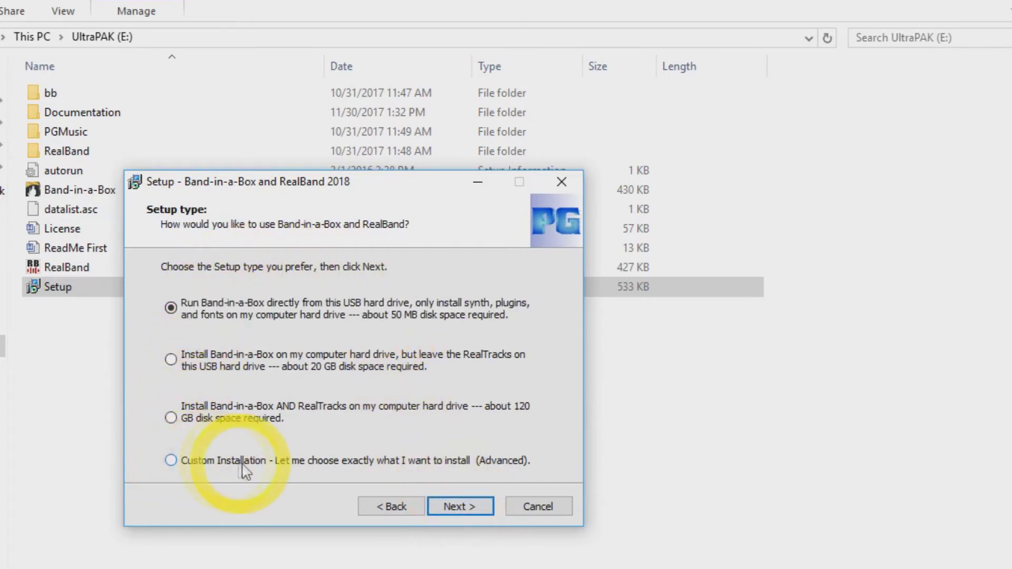
pyautogui.click(174, 462)
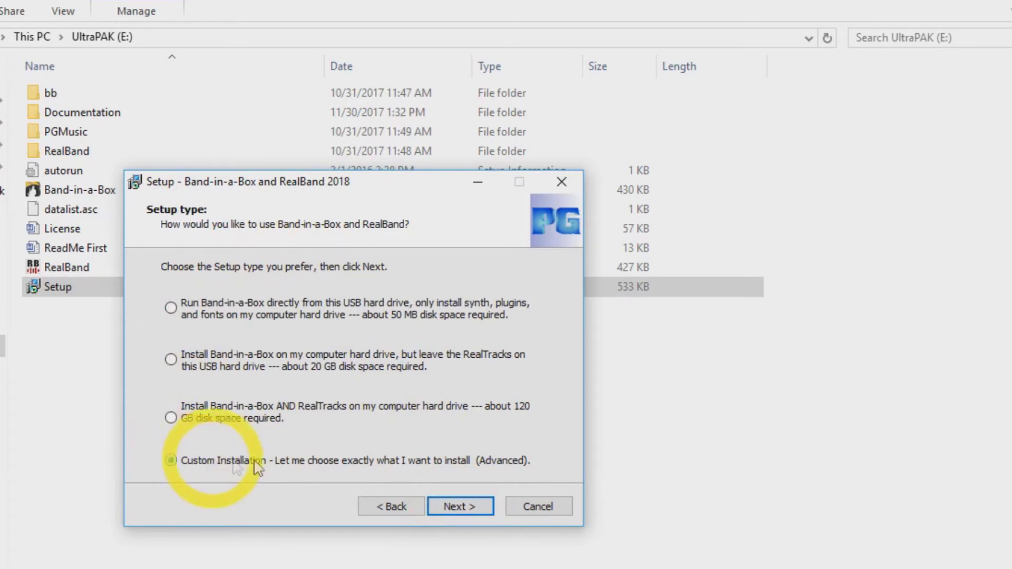
pyautogui.click(445, 508)
# - Tick PG Music fonts, DX/VST plugins, Band-in-a-Box 2018 and the PDF995 Print to PDF driver
pyautogui.scroll(1, 190, 319)
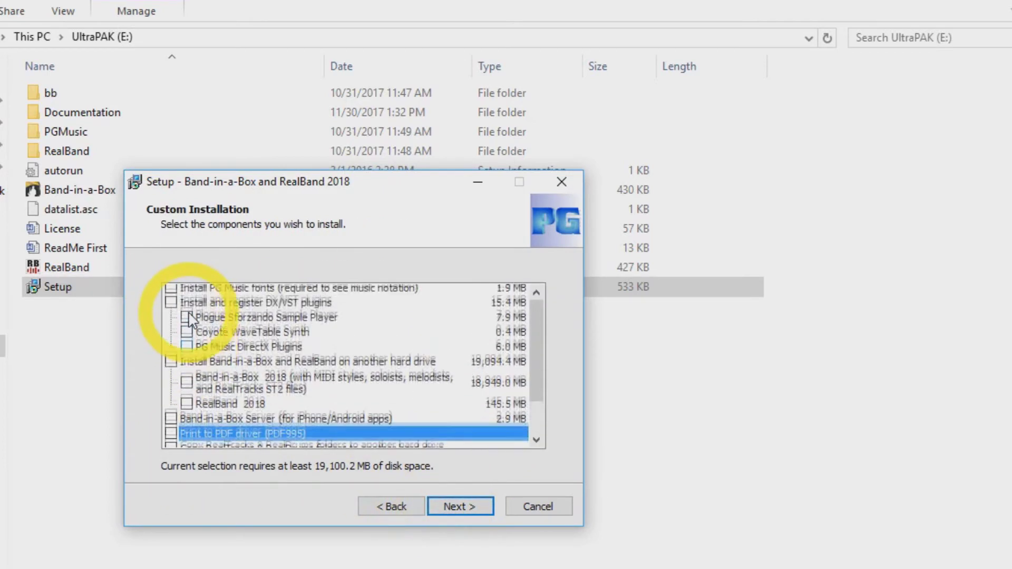
pyautogui.click(170, 291)
pyautogui.click(170, 306)
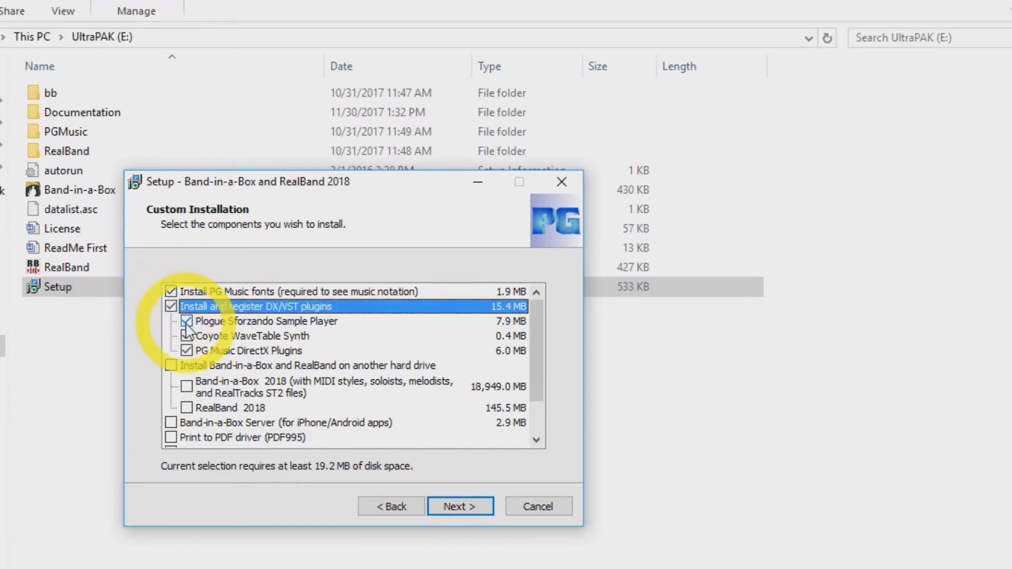
pyautogui.click(187, 388)
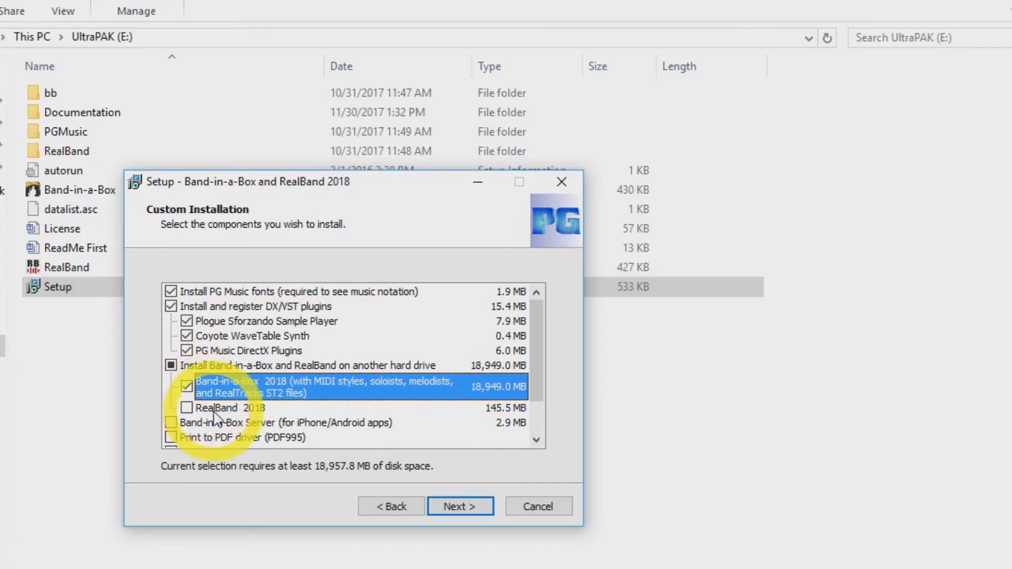
pyautogui.scroll(-1, 276, 395)
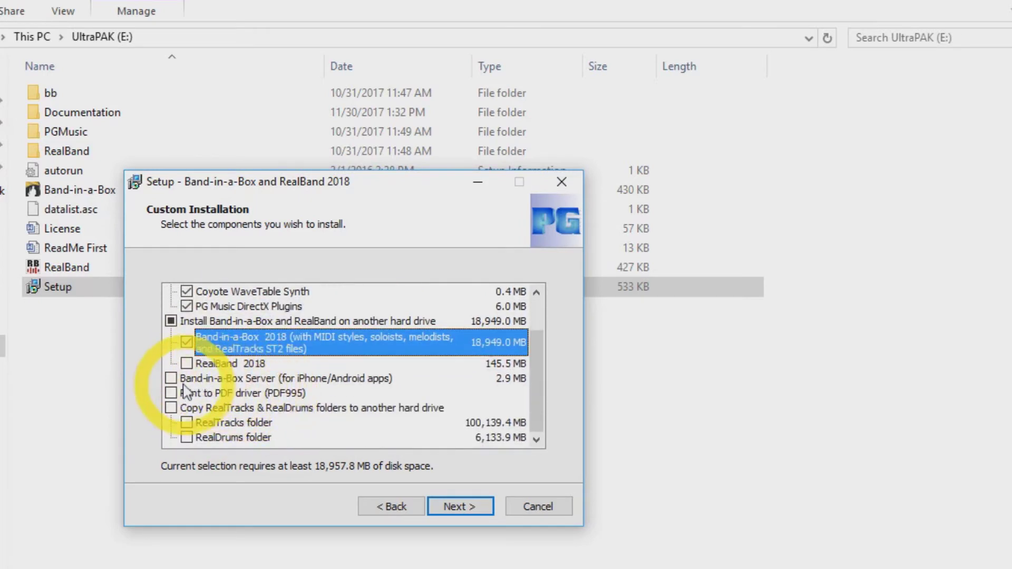
pyautogui.click(170, 394)
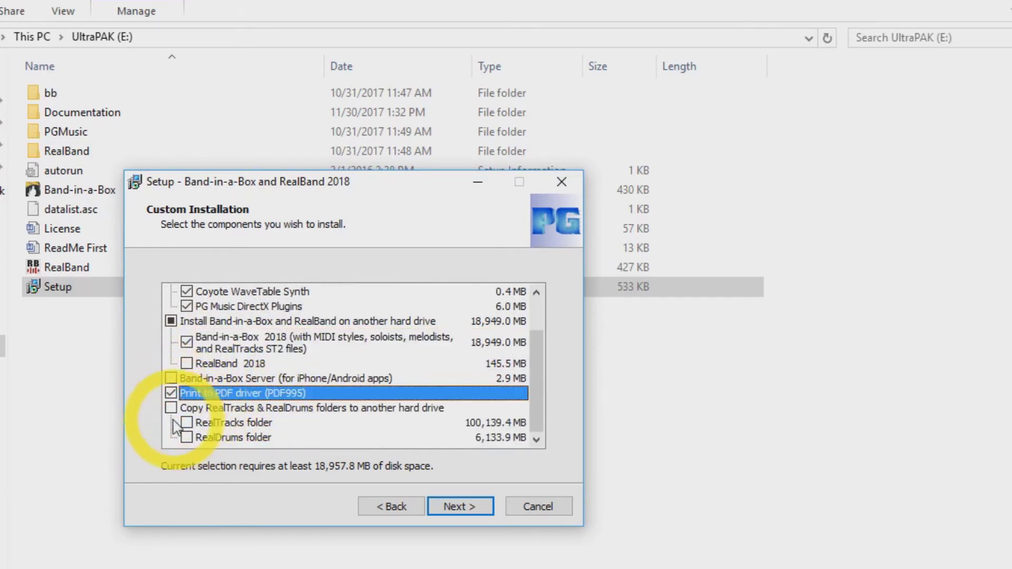
pyautogui.click(447, 507)
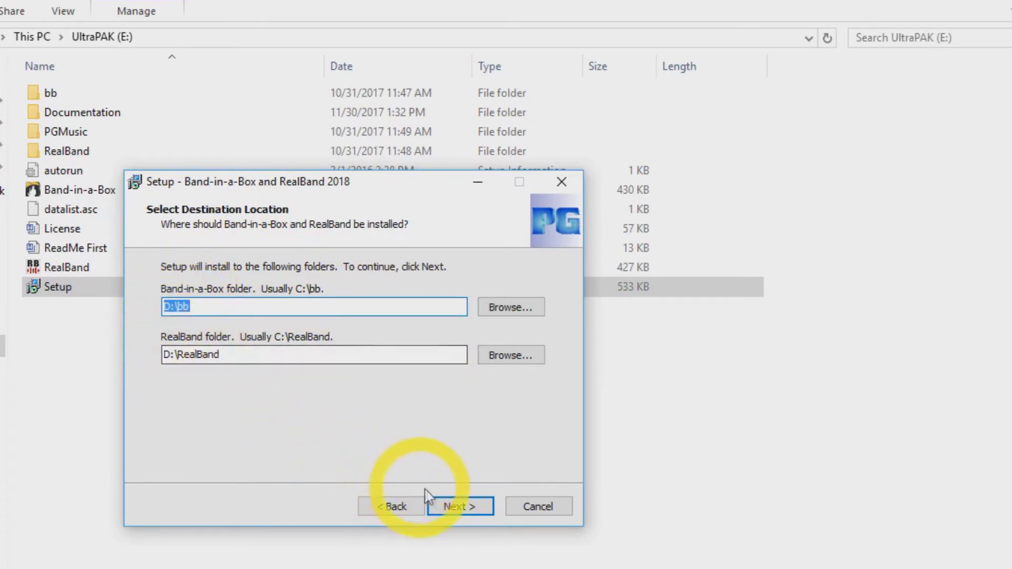
# - Keep the default D:\bb and D:\RealBand destination folders and move on to the summary
pyautogui.click(447, 507)
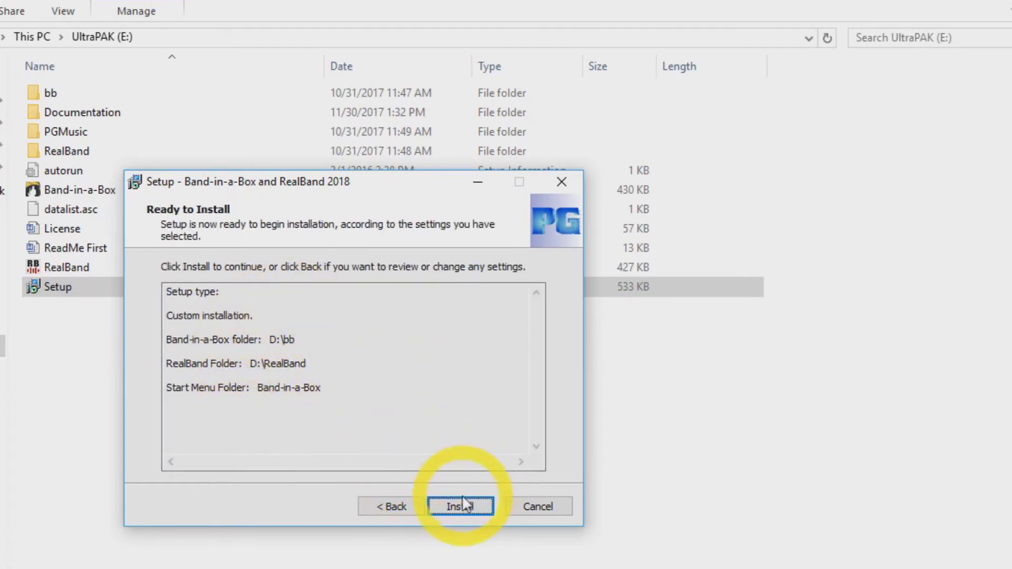
# - Install the custom selection and finish both the Band-in-a-Box/RealBand and hard drive setup wizards
pyautogui.click(460, 505)
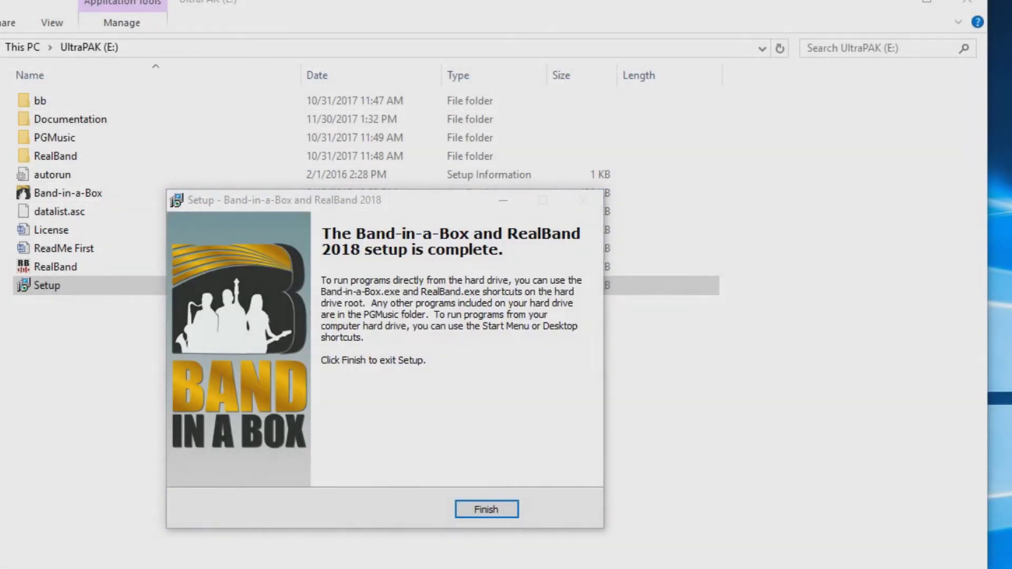
pyautogui.click(480, 510)
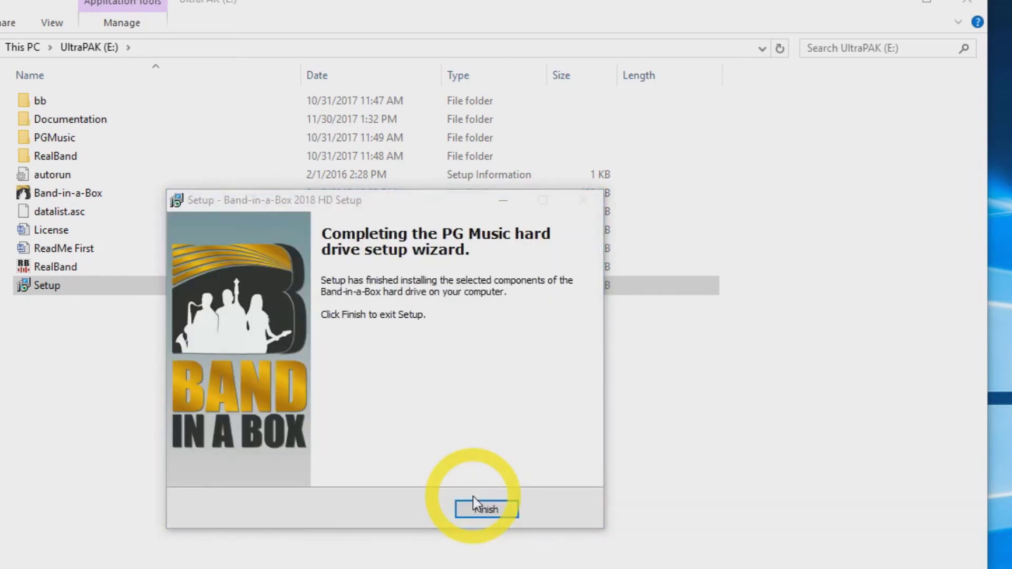
pyautogui.click(474, 501)
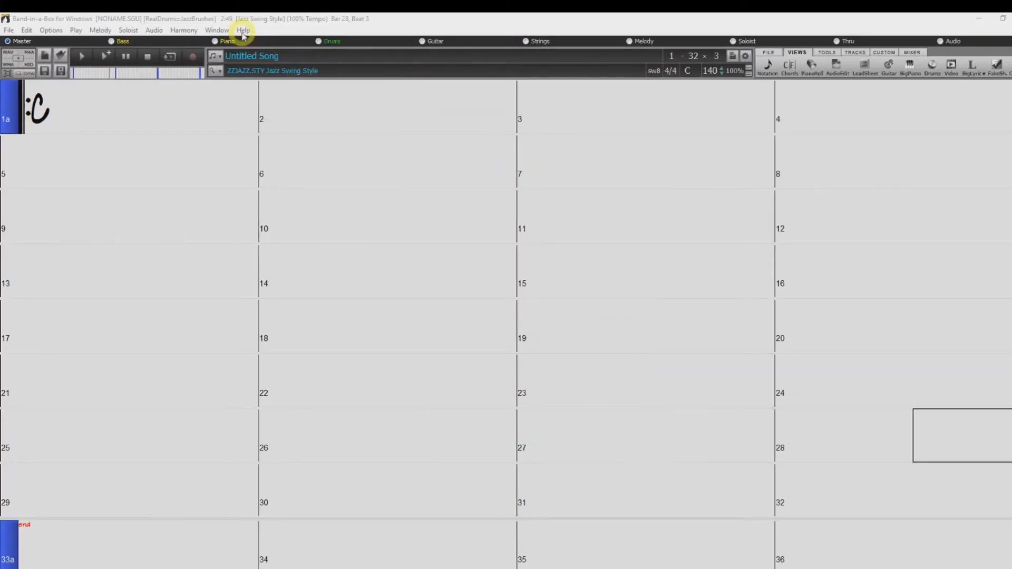
# - Activate Band-in-a-Box from the Help menu by entering the serial number
pyautogui.click(243, 31)
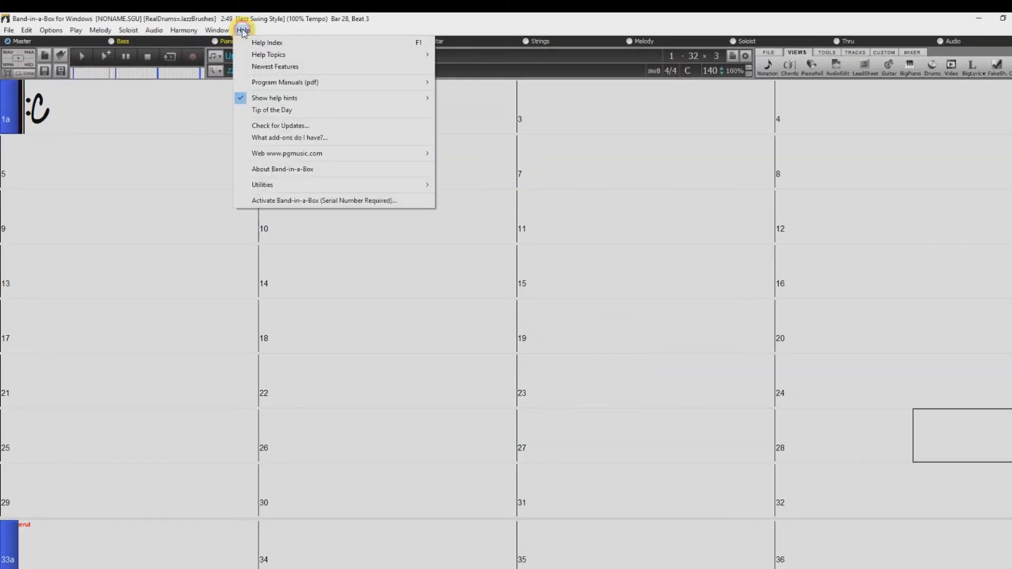
pyautogui.click(312, 201)
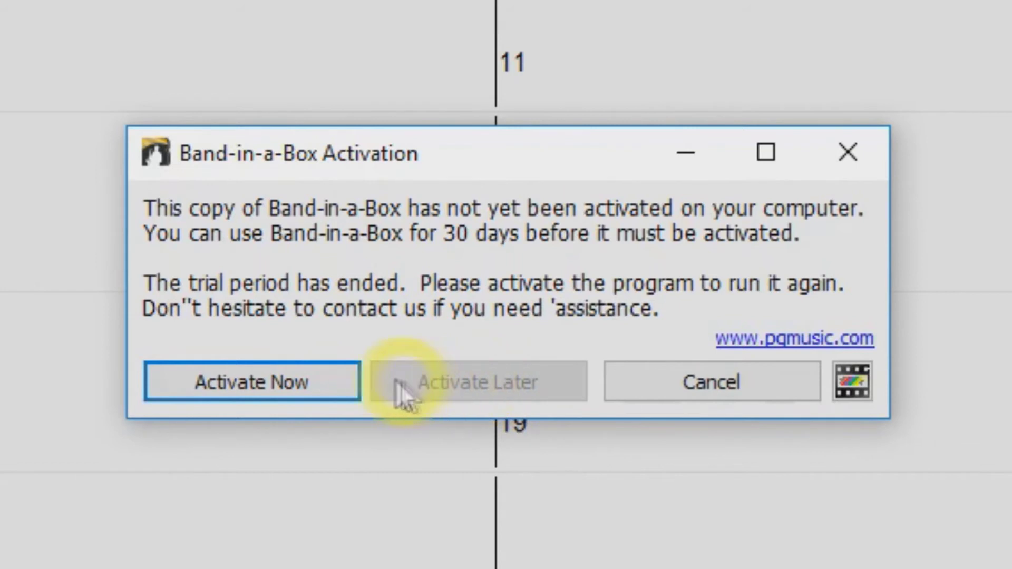
pyautogui.click(265, 377)
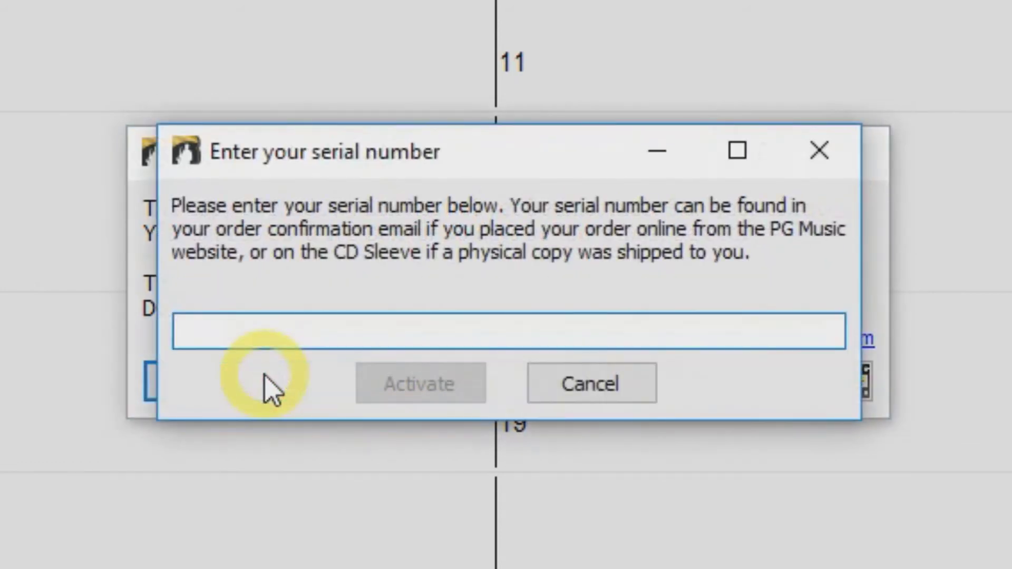
pyautogui.write('1234')
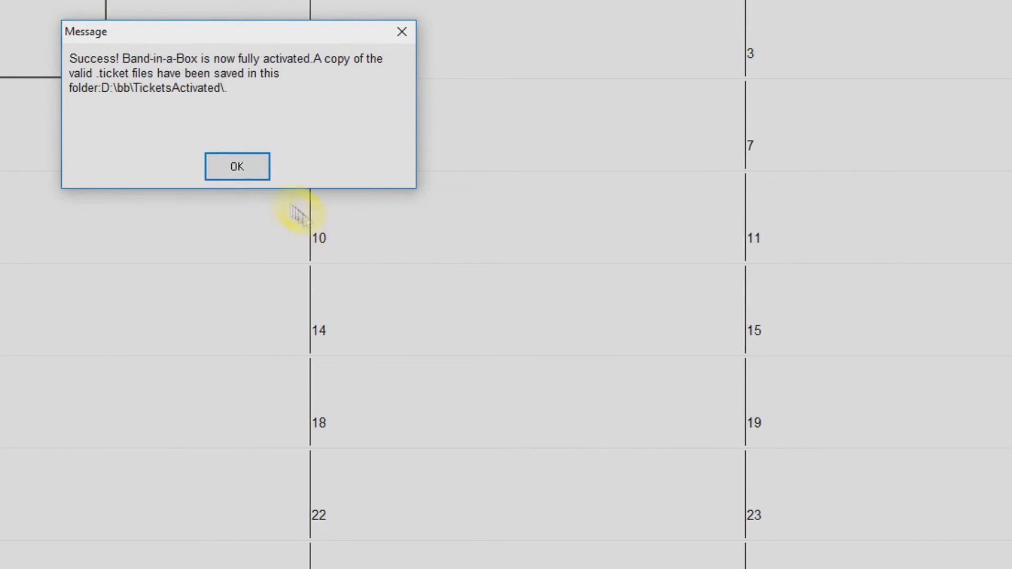
pyautogui.click(237, 167)
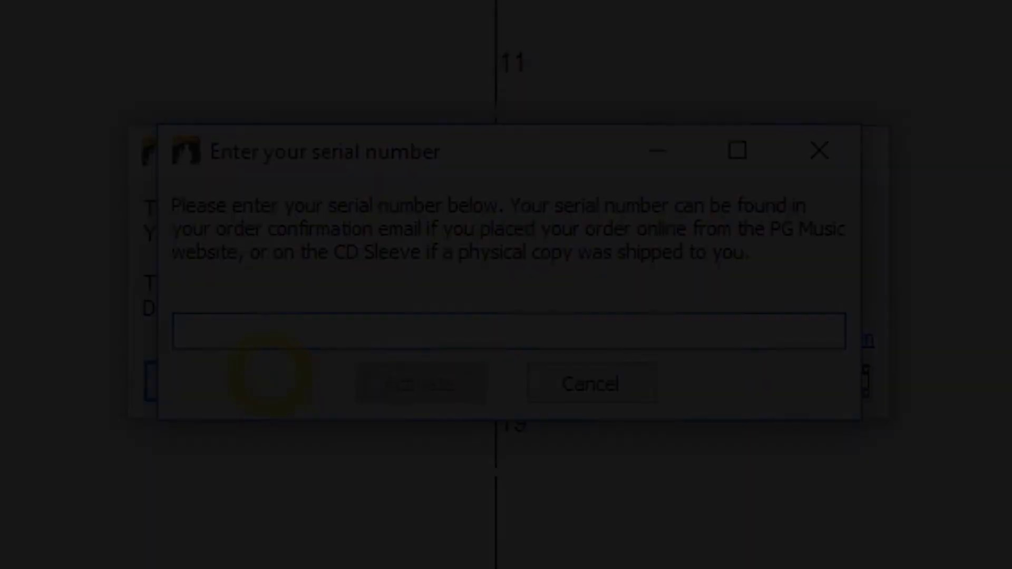
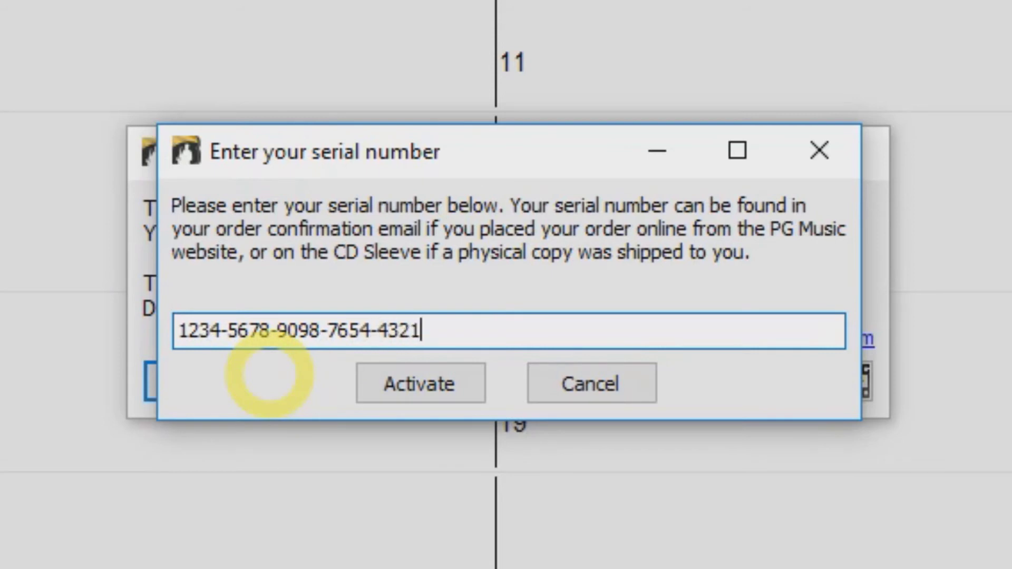
# - Submit the serial number for online activation and dismiss the resulting error
pyautogui.click(403, 388)
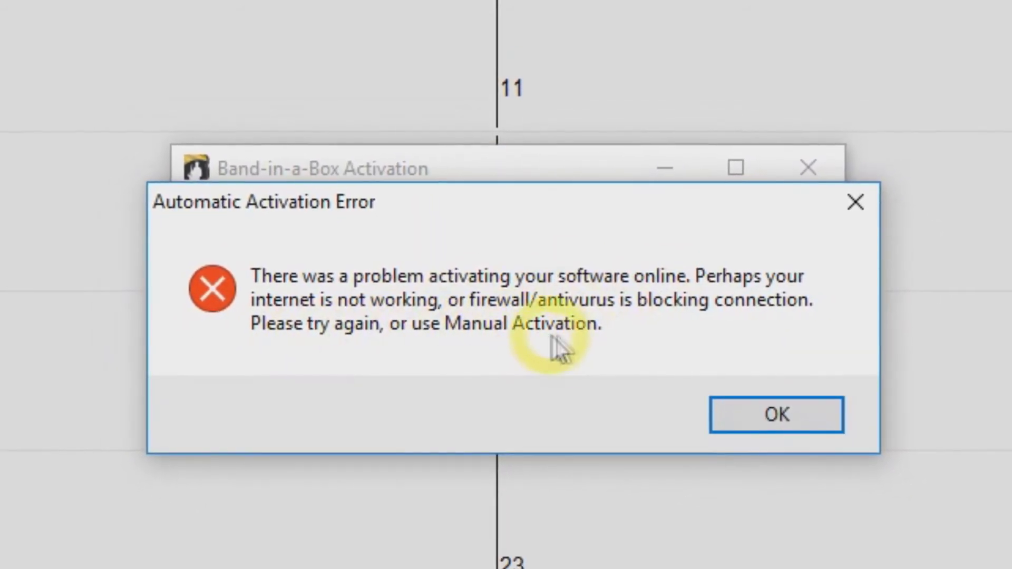
pyautogui.click(754, 412)
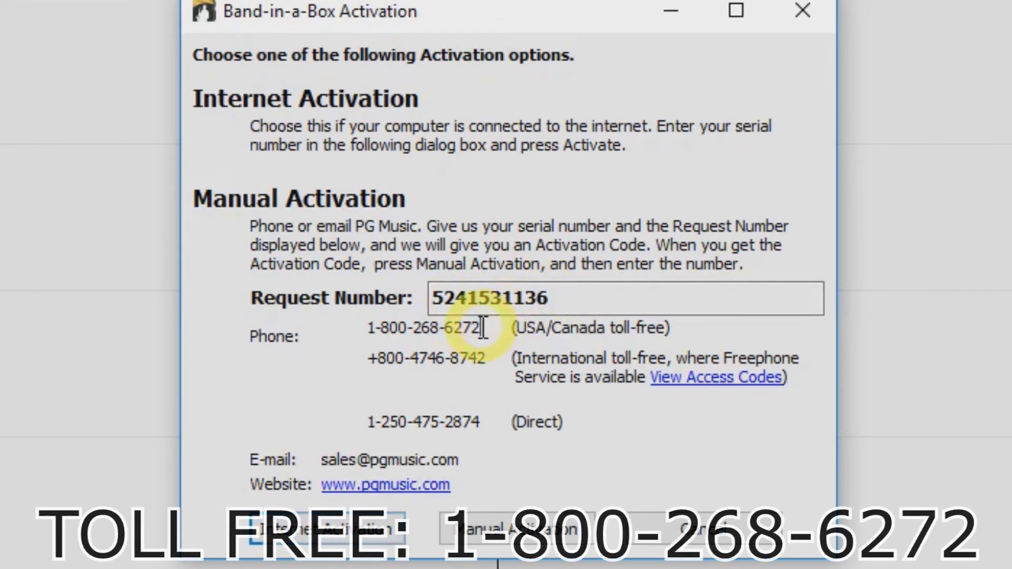
pyautogui.moveTo(483, 328); pyautogui.dragTo(473, 327)
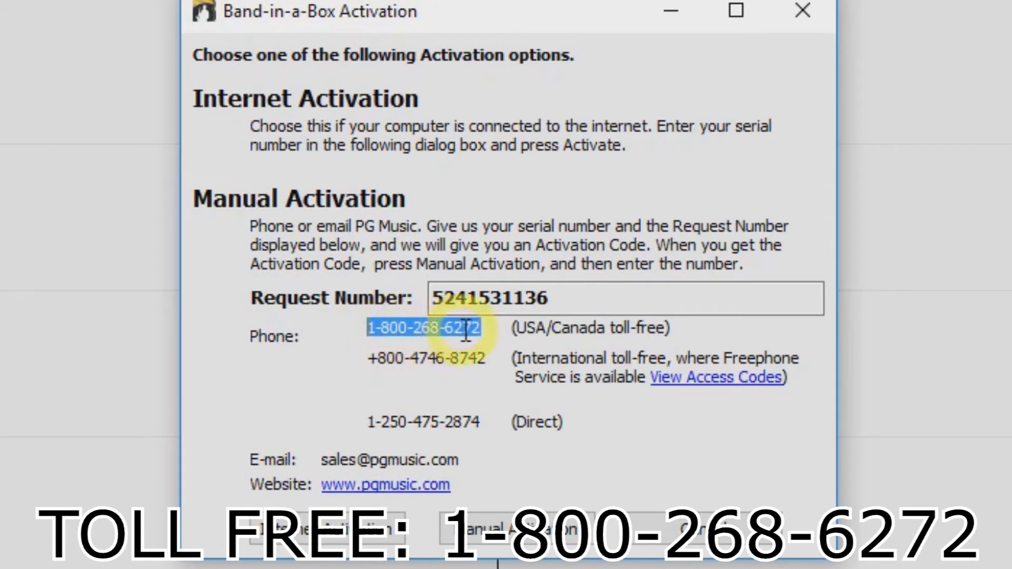
pyautogui.click(376, 329)
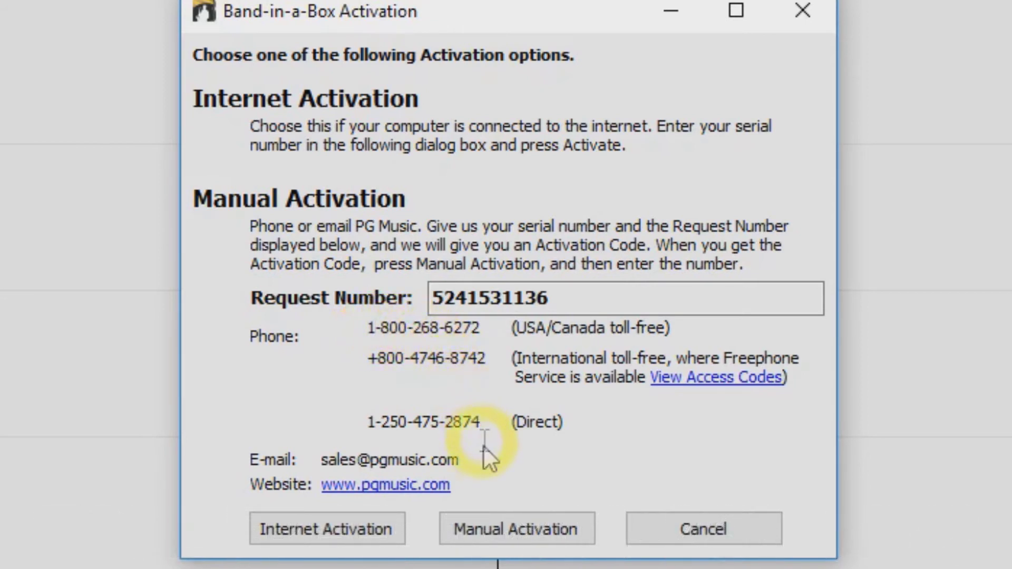
# - Complete manual activation by entering the activation code and confirming the success message
pyautogui.click(499, 517)
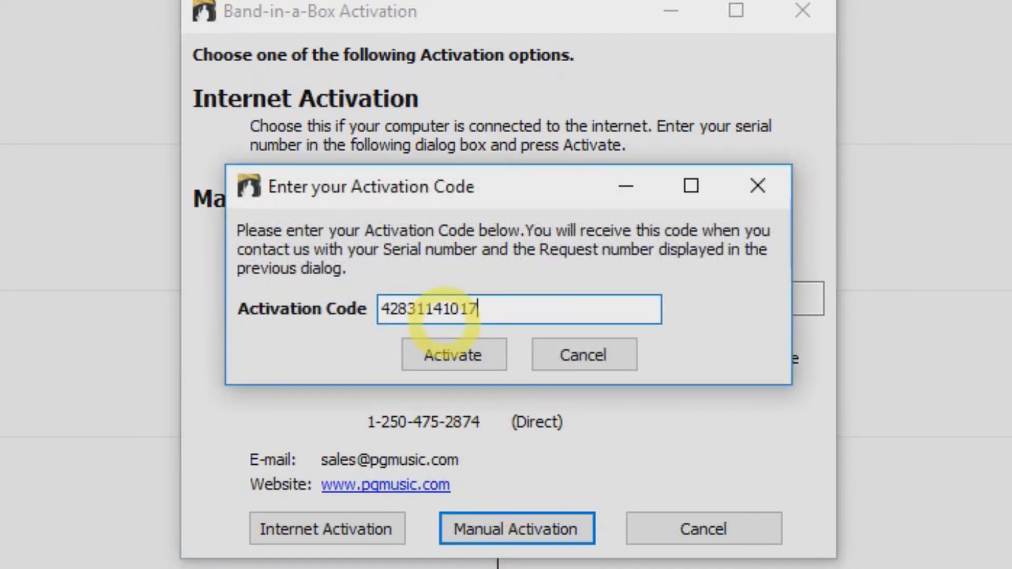
pyautogui.click(457, 360)
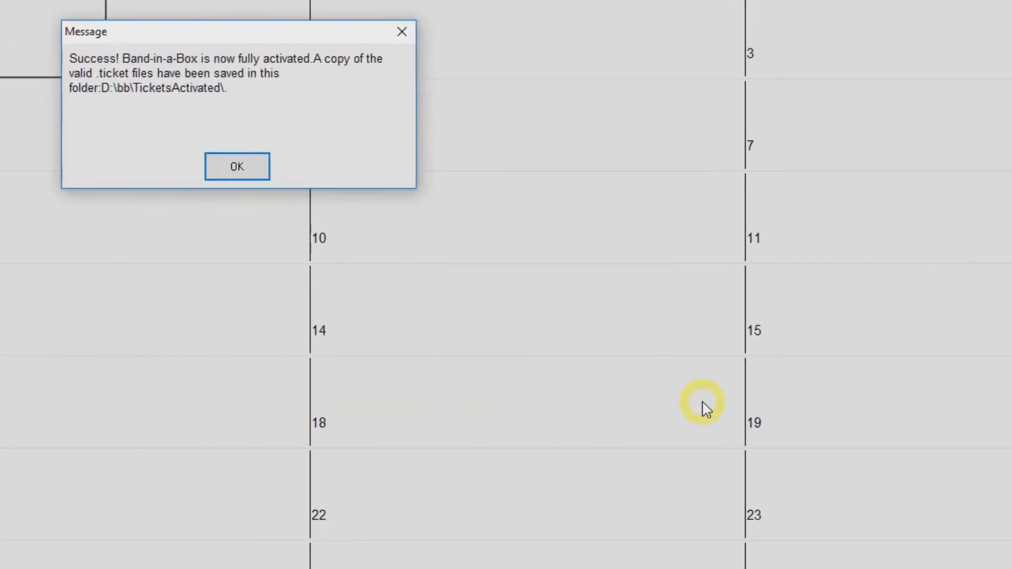
pyautogui.click(237, 167)
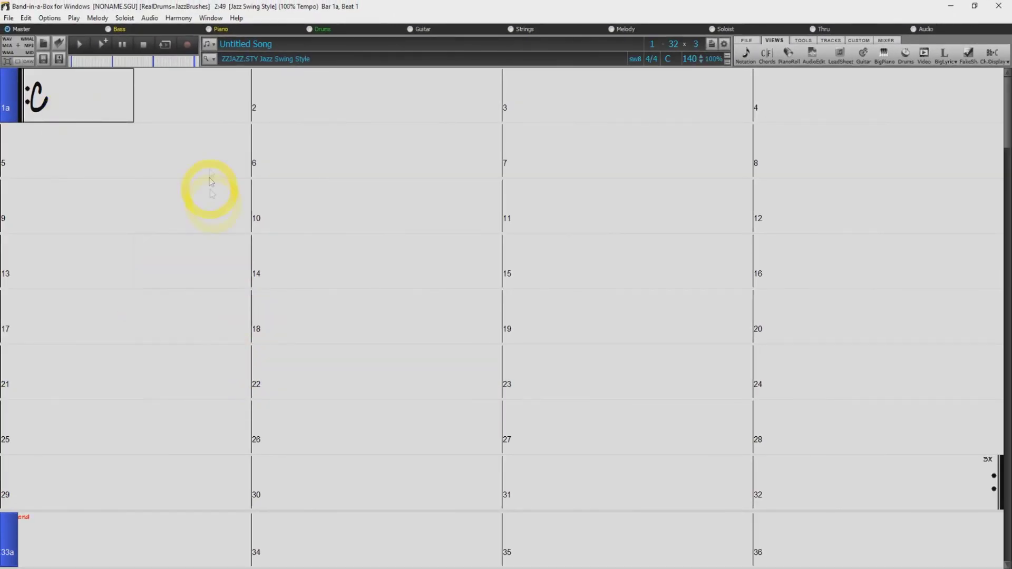
# - Fast-rebuild the style master list from the StylePicker, finding 5,414 styles, then close it
pyautogui.click(211, 59)
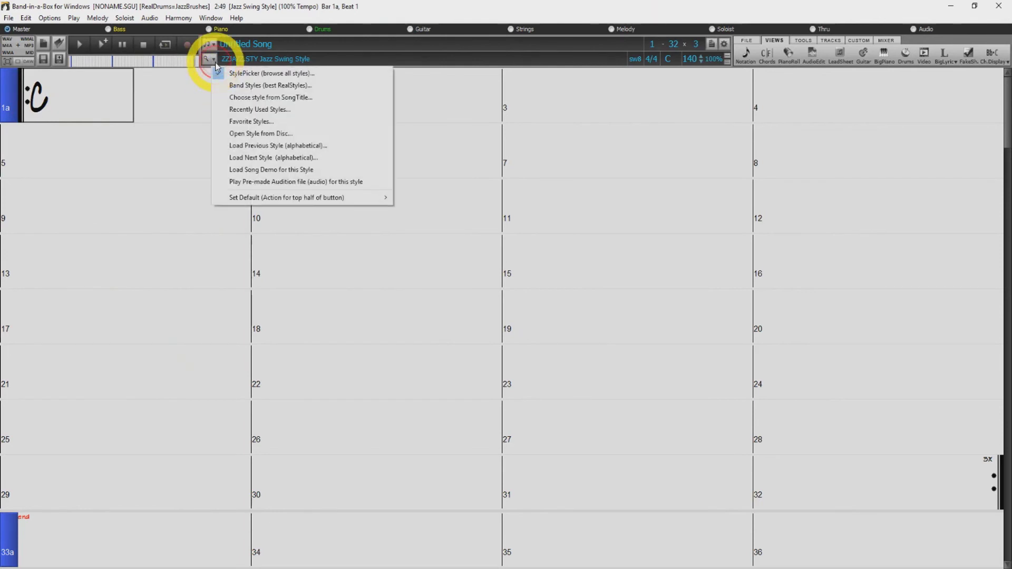
pyautogui.click(242, 74)
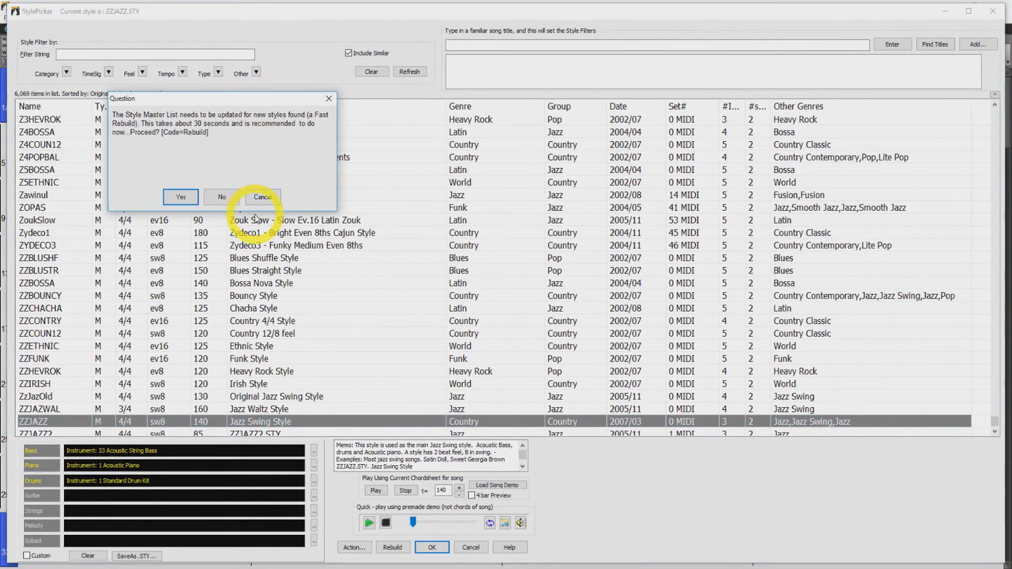
pyautogui.click(181, 198)
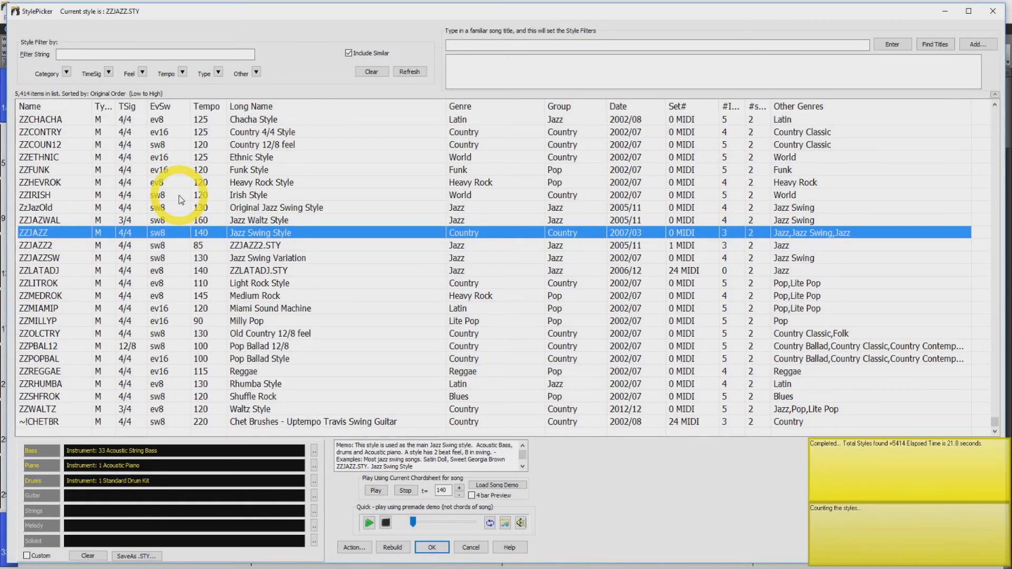
pyautogui.click(993, 11)
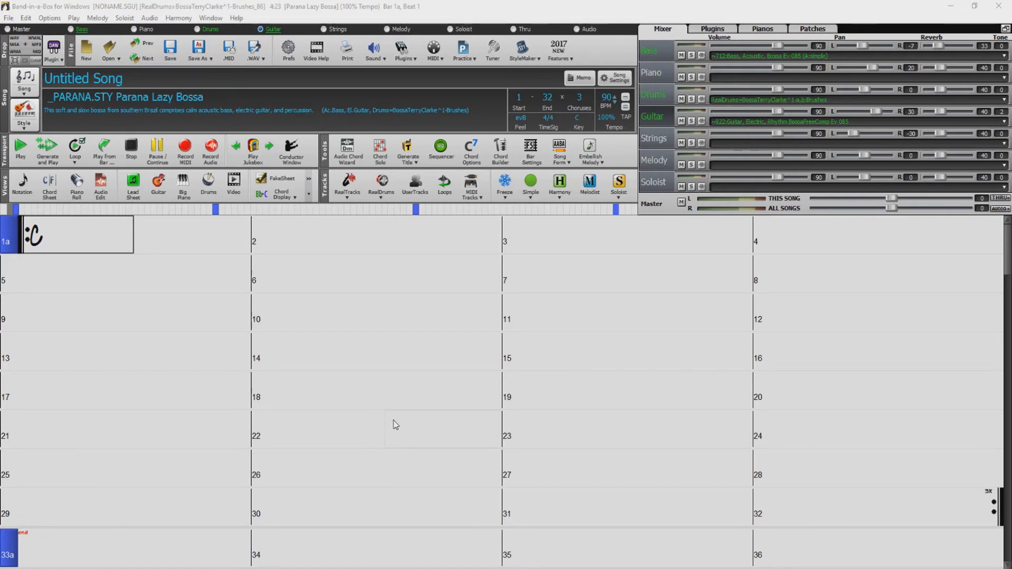
# - In RealTracks Settings, enable a custom folder location and set it to E:\bb\RealTracks
pyautogui.click(348, 193)
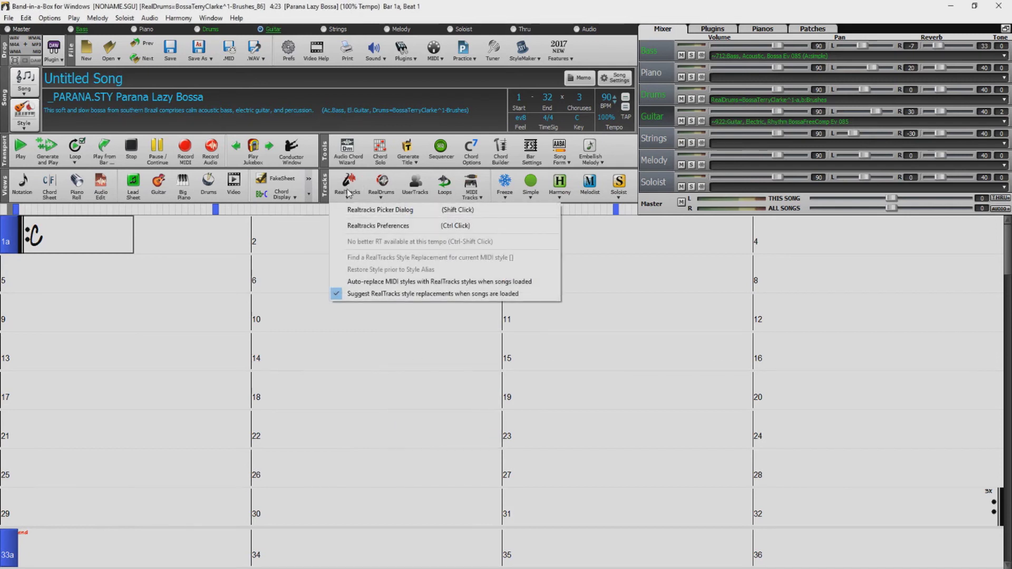
pyautogui.click(392, 227)
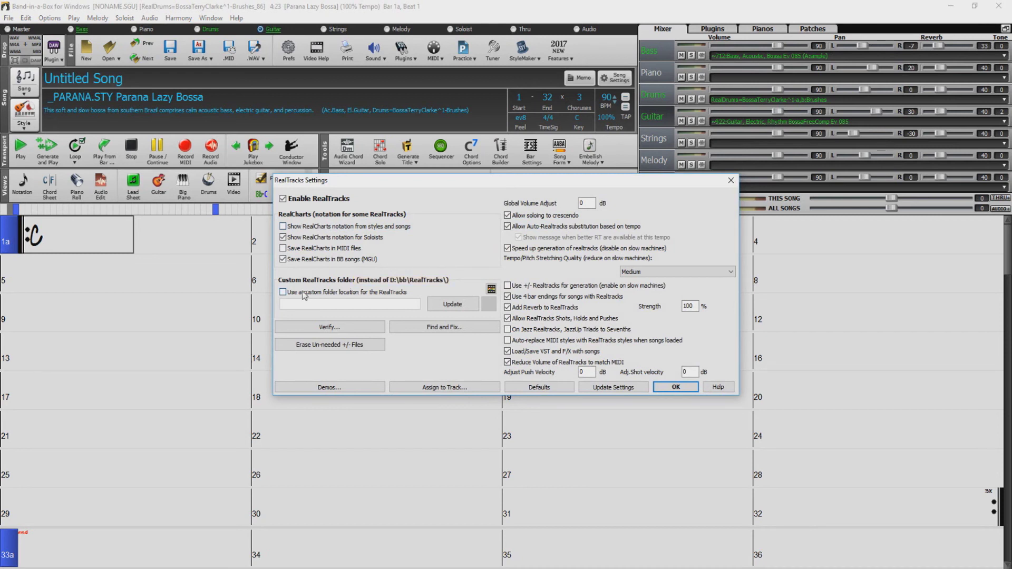
pyautogui.click(393, 292)
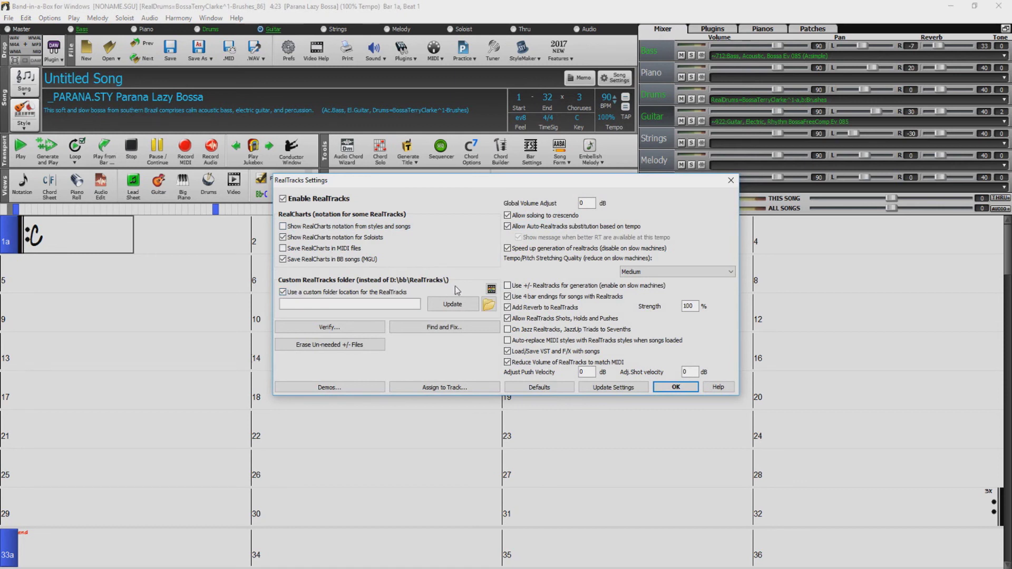
pyautogui.click(489, 306)
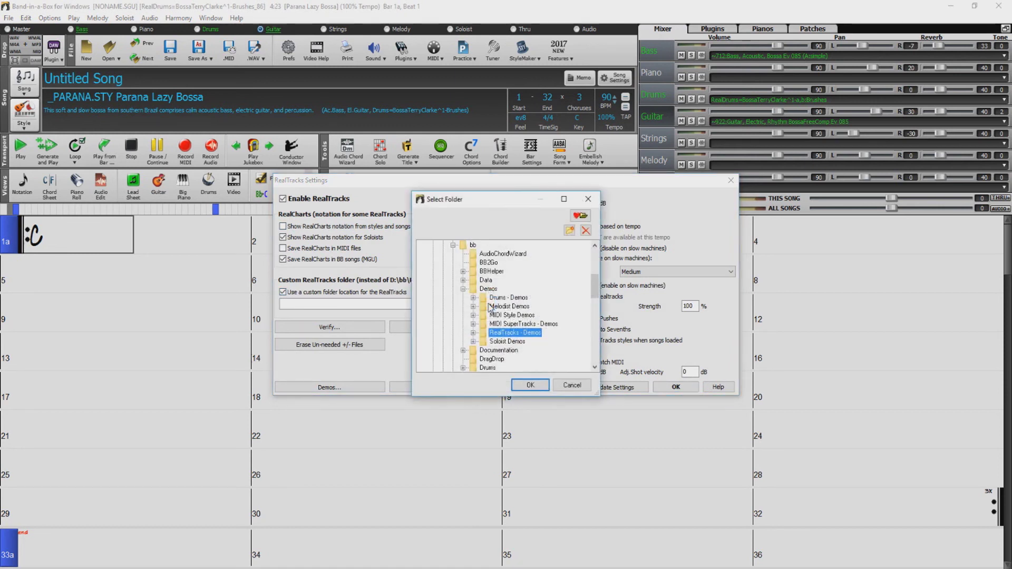
pyautogui.click(443, 254)
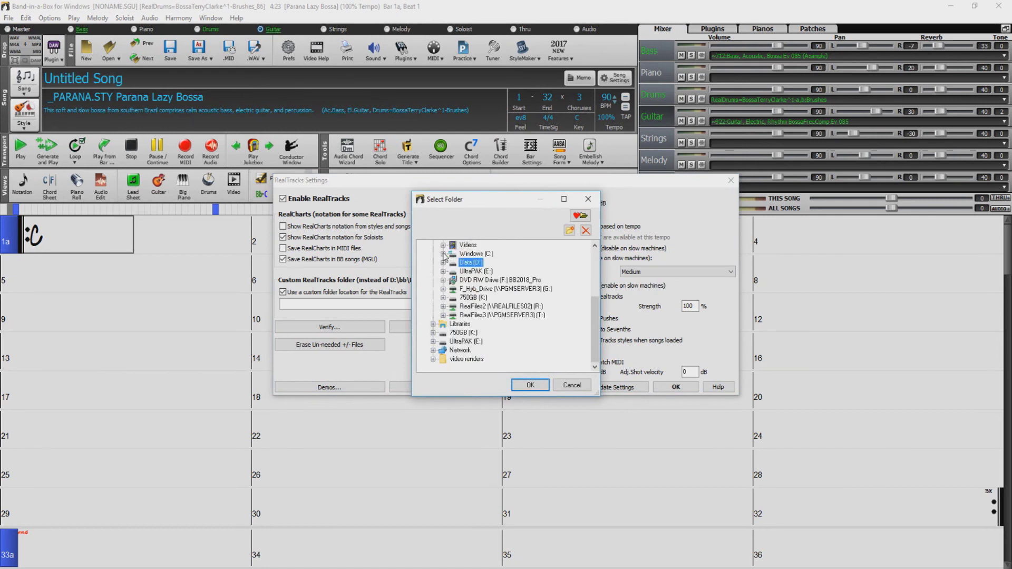
pyautogui.click(476, 271)
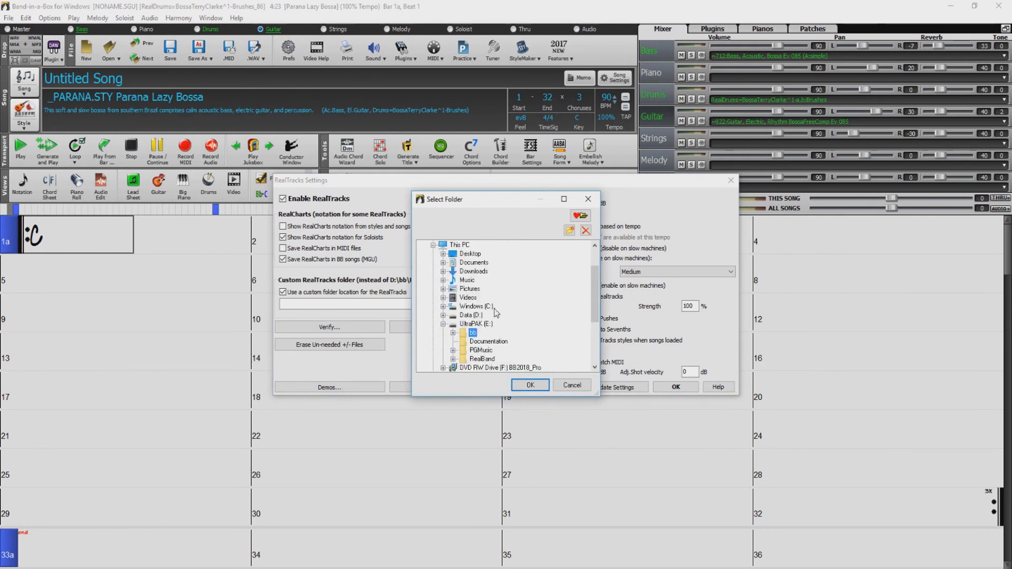
pyautogui.click(472, 332)
pyautogui.click(453, 333)
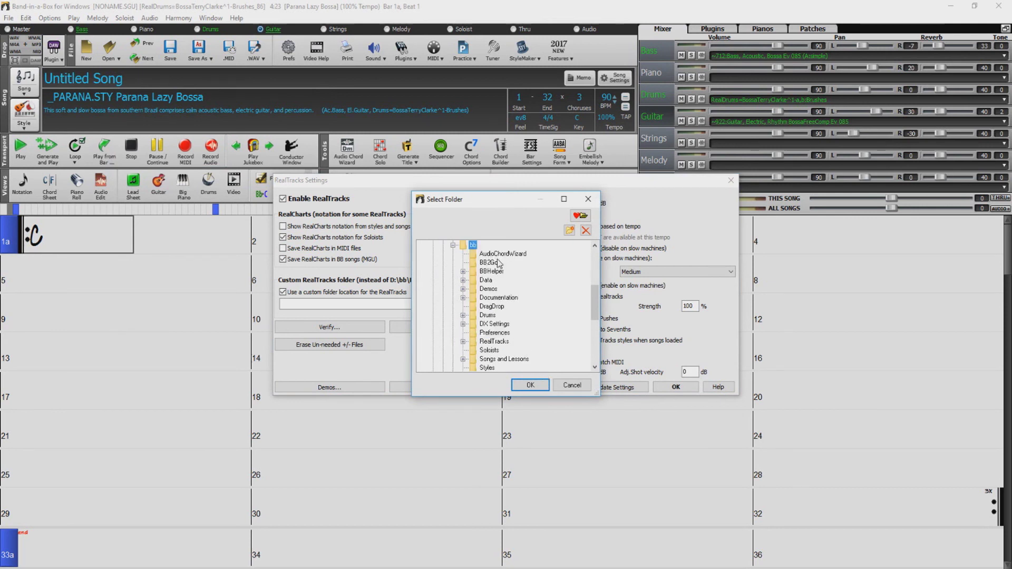
pyautogui.click(488, 343)
pyautogui.click(530, 386)
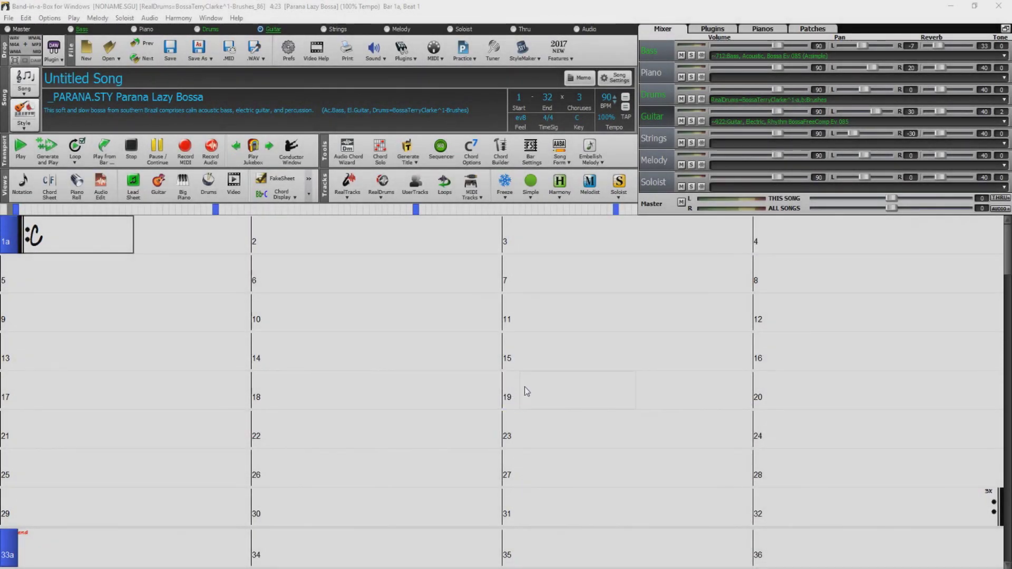
# - In RealDrums Settings, enable a custom folder location and set it to E:\bb\Drums
pyautogui.click(385, 190)
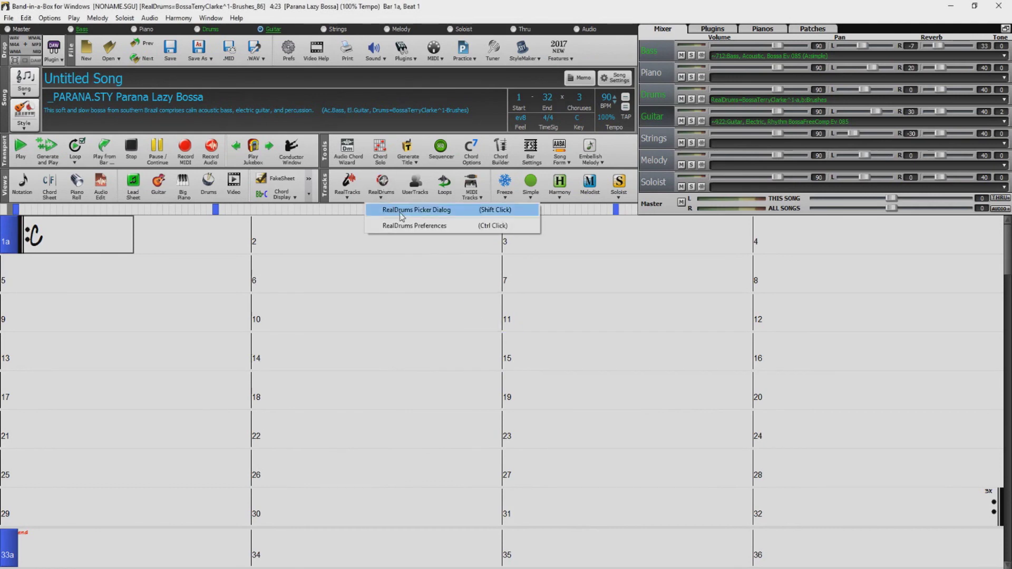
pyautogui.click(429, 227)
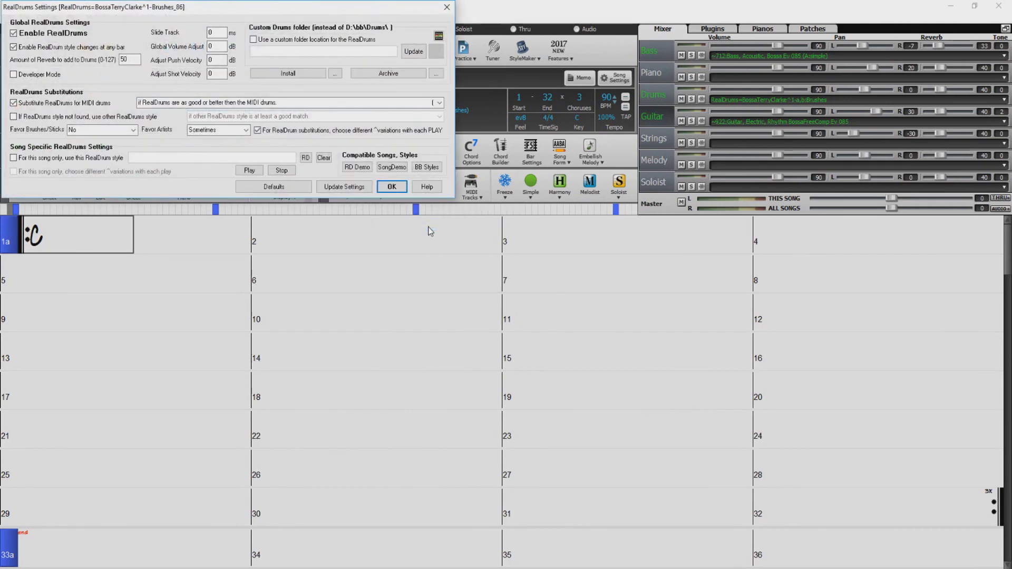
pyautogui.moveTo(305, 6); pyautogui.dragTo(566, 281)
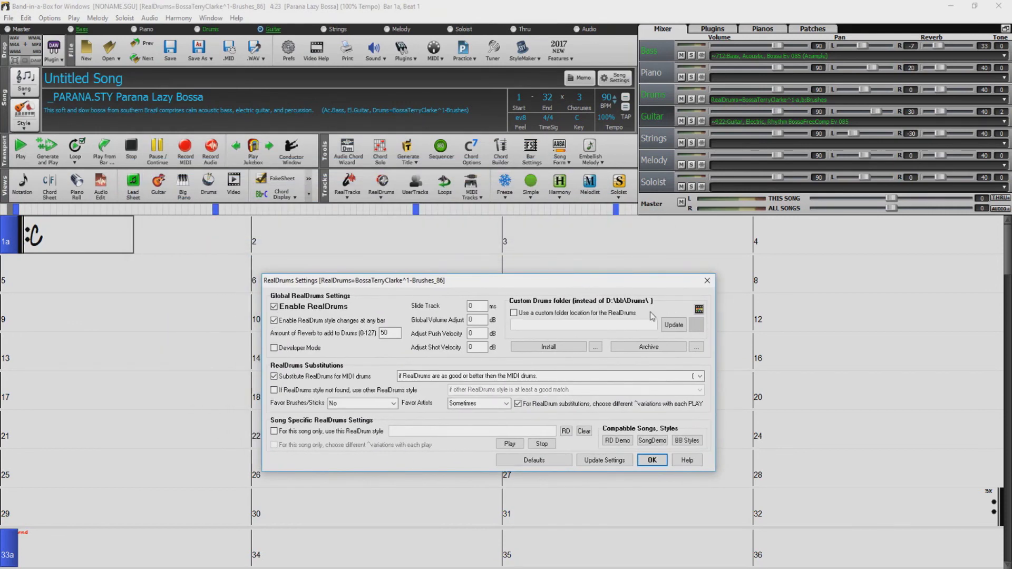
pyautogui.click(522, 314)
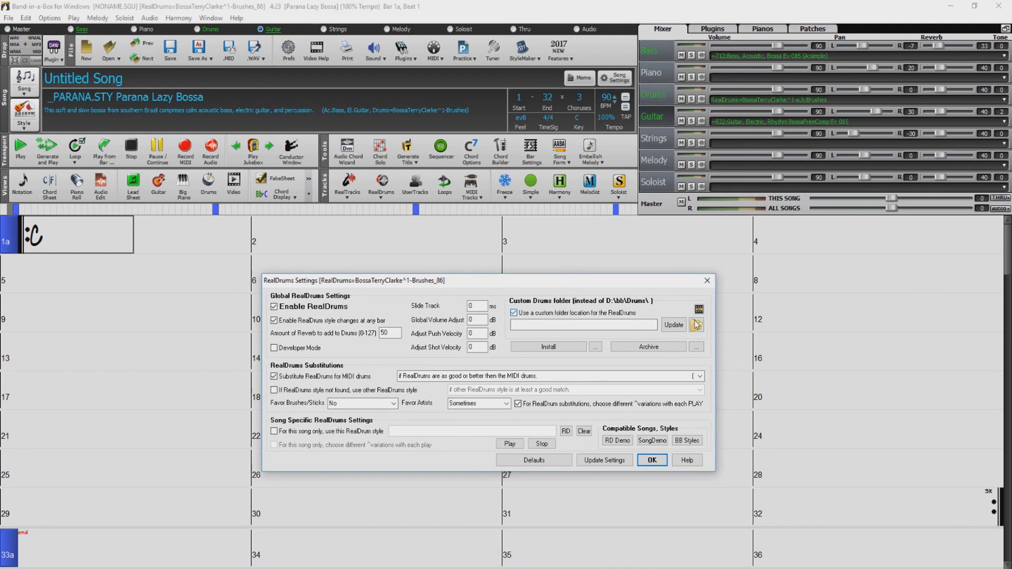
pyautogui.click(696, 324)
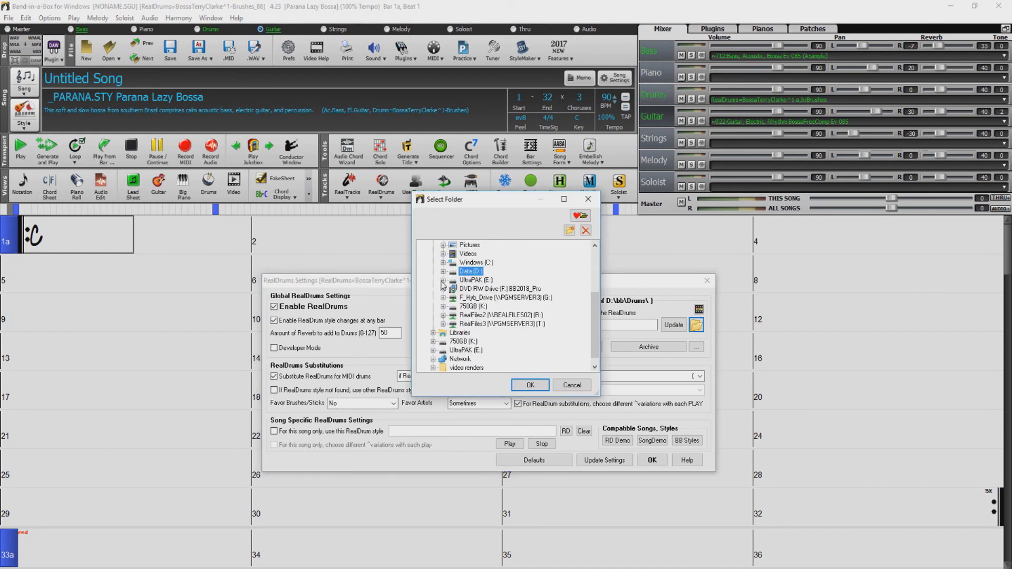
pyautogui.click(443, 280)
pyautogui.click(454, 289)
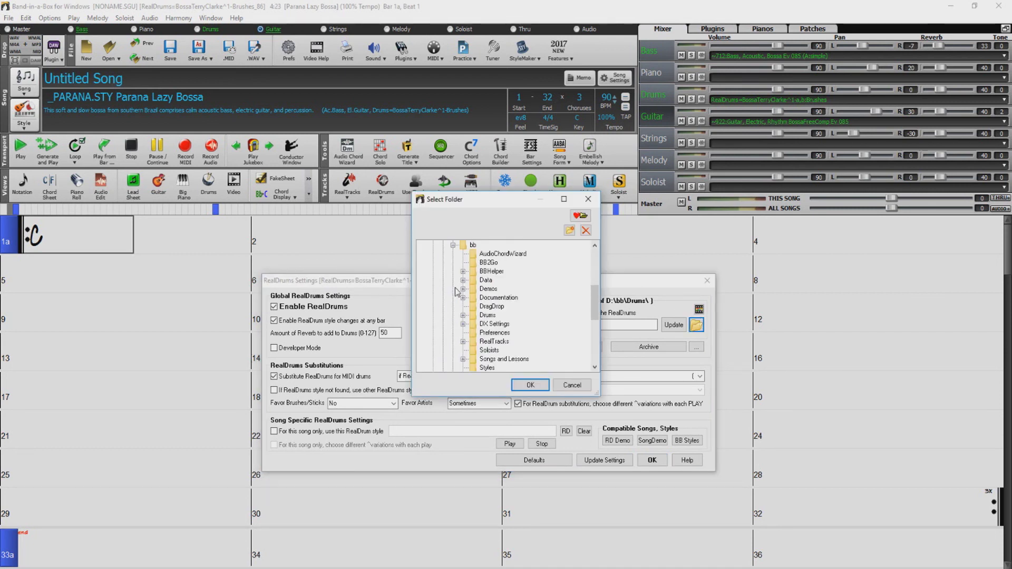
pyautogui.click(486, 315)
pyautogui.click(529, 385)
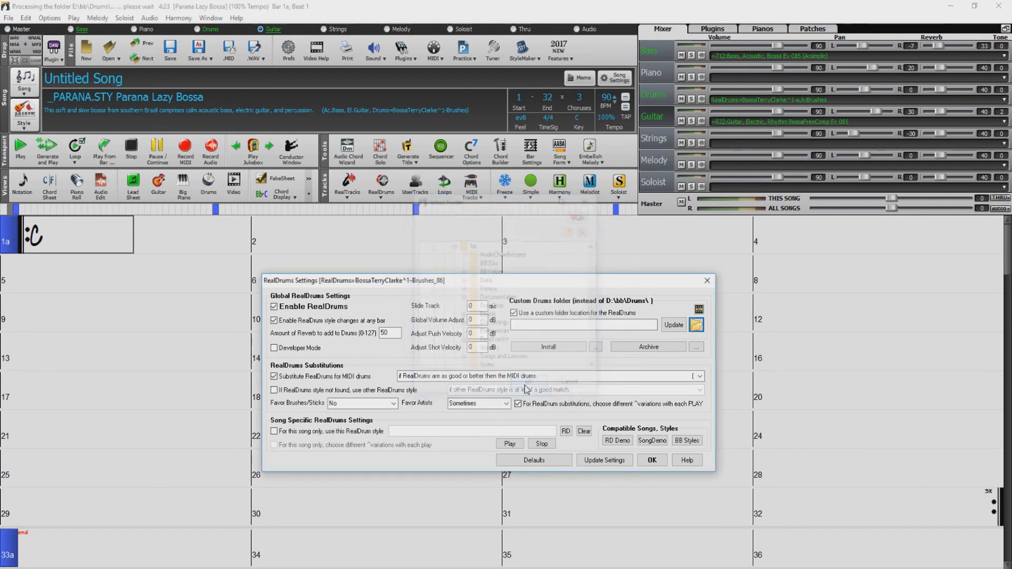